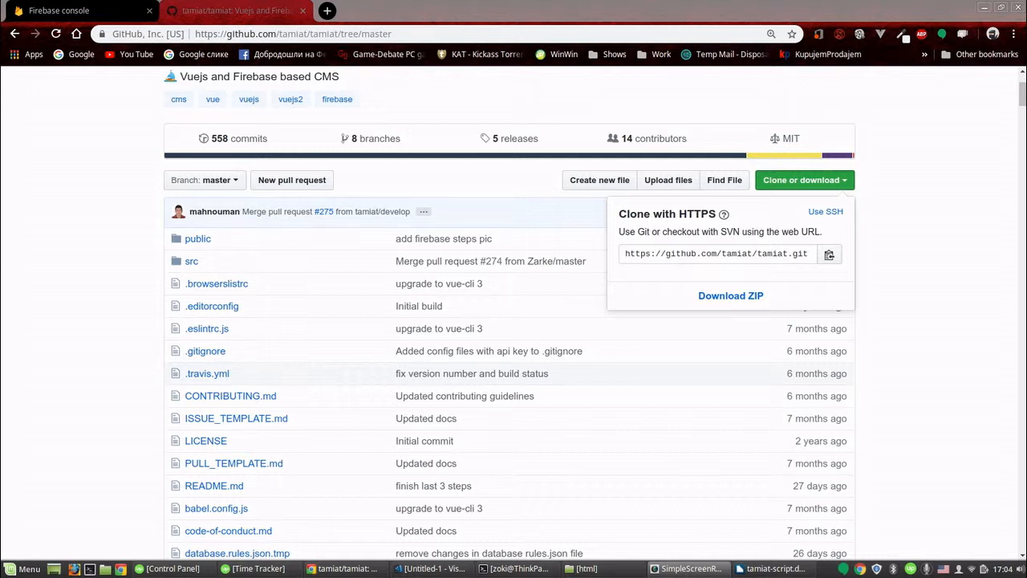
- Copy the tamiat repository's HTTPS clone URL and clone it into /var/www/html with git clone in the terminal
{"action": "left_click", "coordinate": [829, 254]}
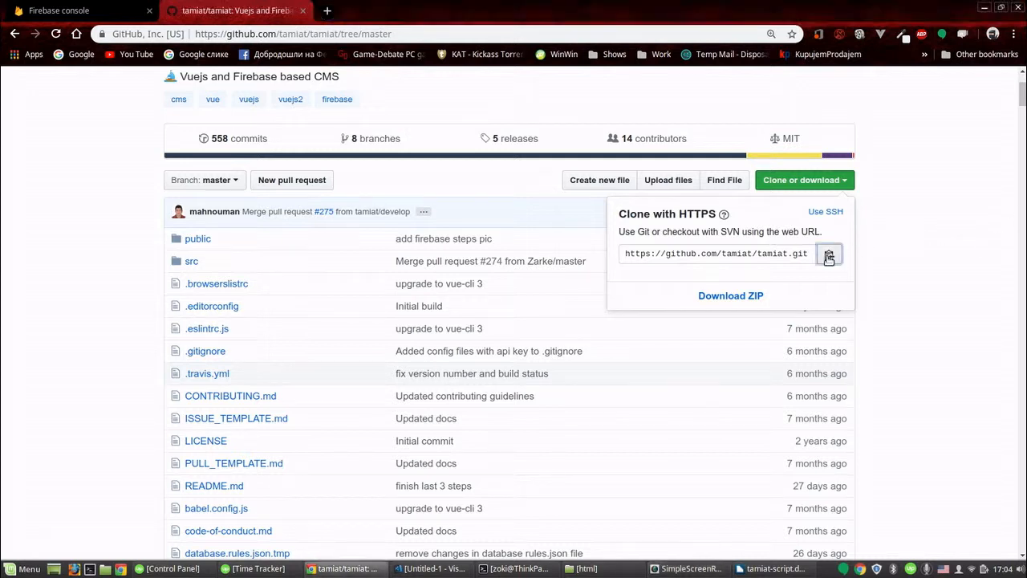
{"action": "left_click", "coordinate": [518, 568]}
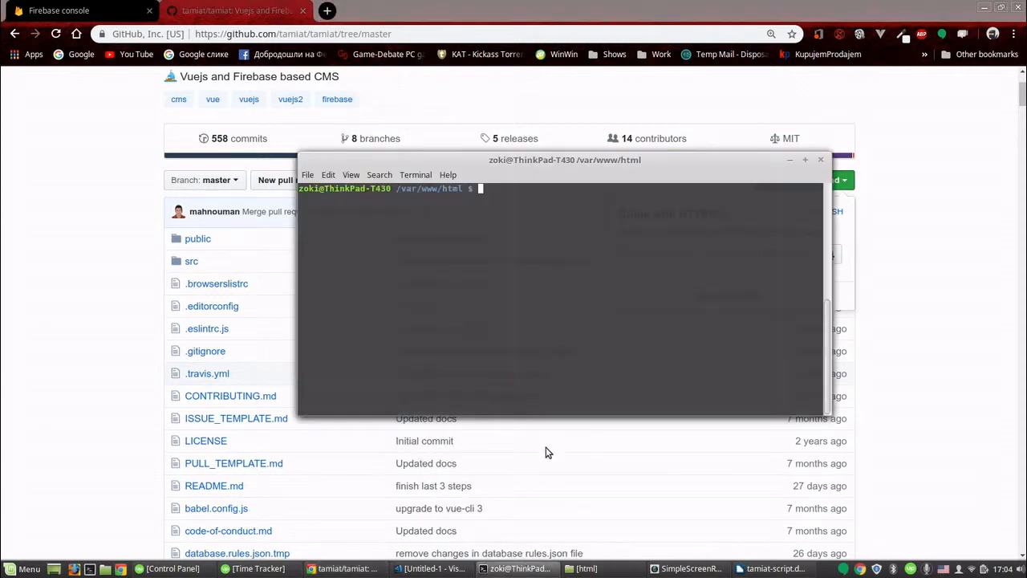
{"action": "type", "text": "git clone"}
{"action": "right_click", "coordinate": [556, 206]}
{"action": "left_click", "coordinate": [585, 270]}
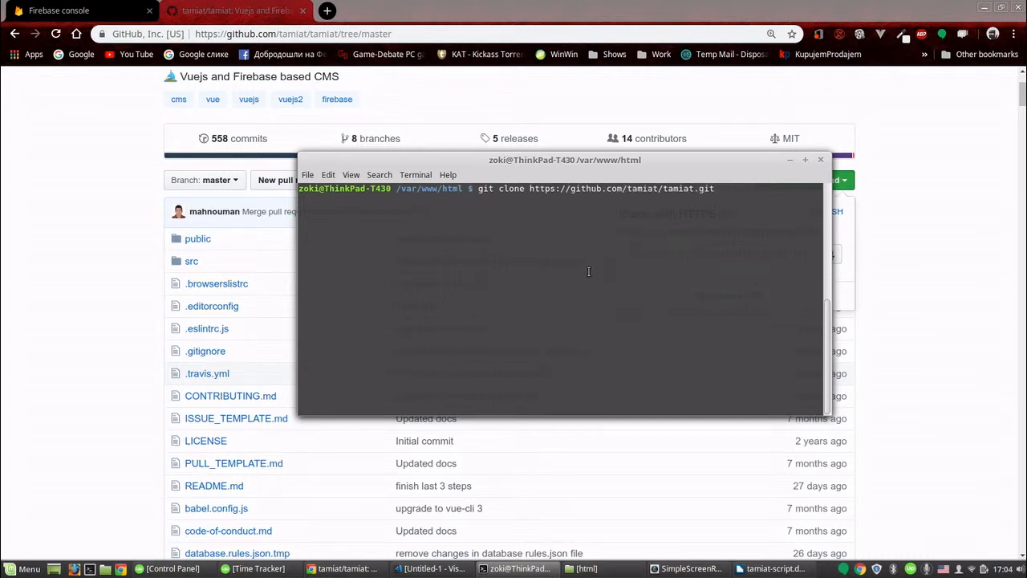
{"action": "key", "text": "Return"}
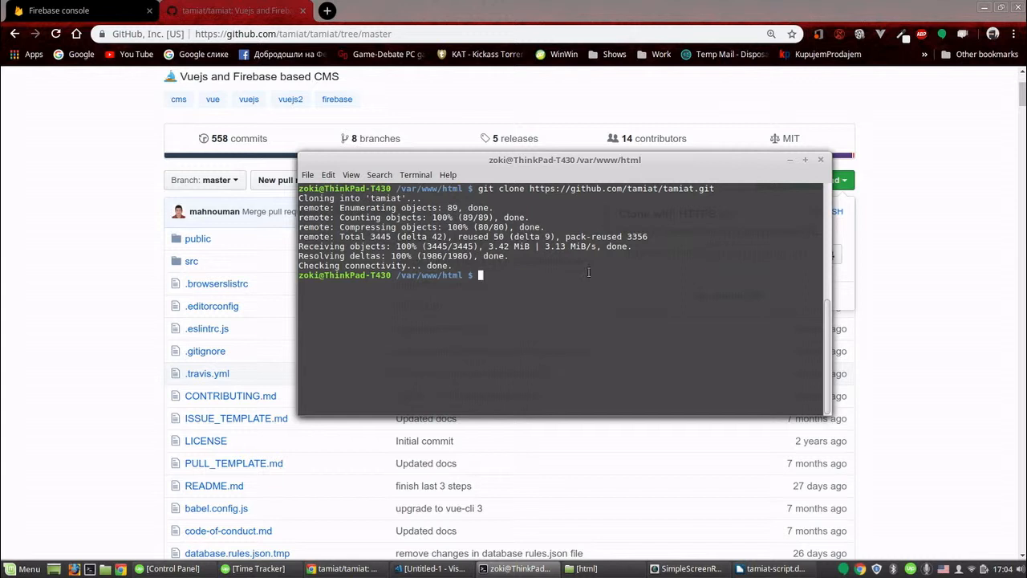
- Change into the tamiat folder and run npm install to install the project dependencies
{"action": "type", "text": "cd tamiat"}
{"action": "key", "text": "Return"}
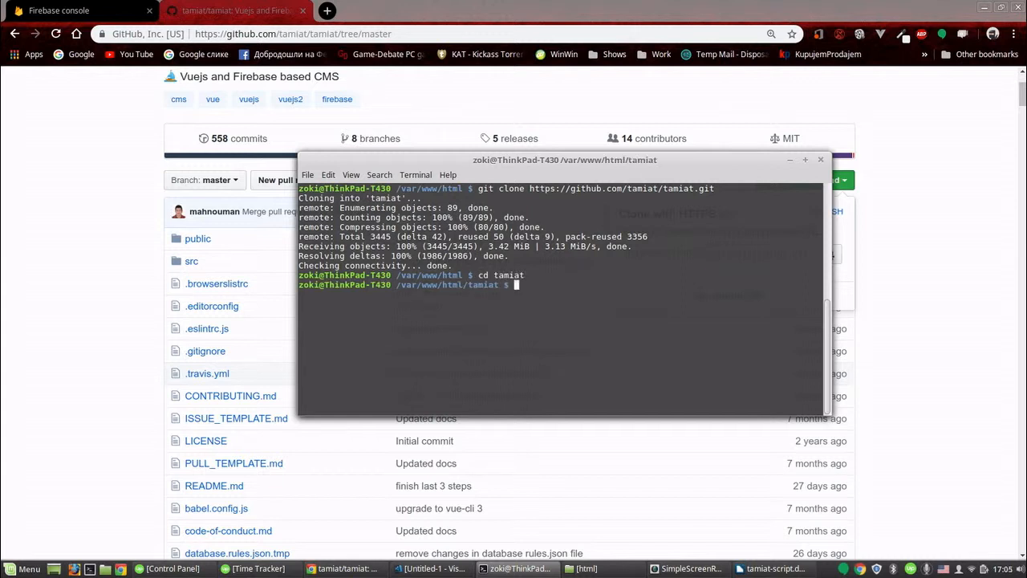
{"action": "type", "text": "npm install"}
{"action": "key", "text": "Return"}
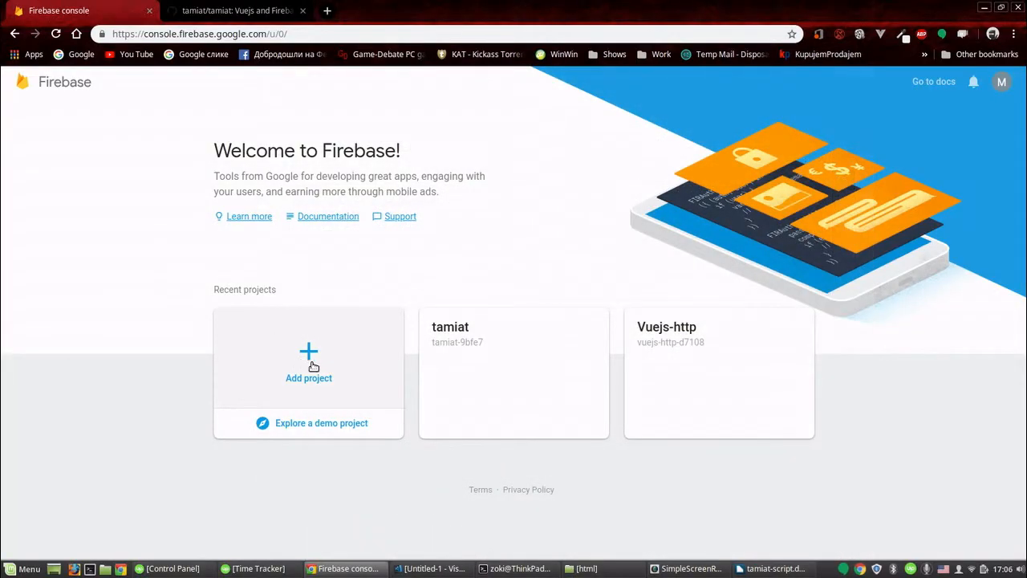
- Create a new Firebase project named tamiat demo, accepting the controller-controller terms
{"action": "left_click", "coordinate": [310, 361]}
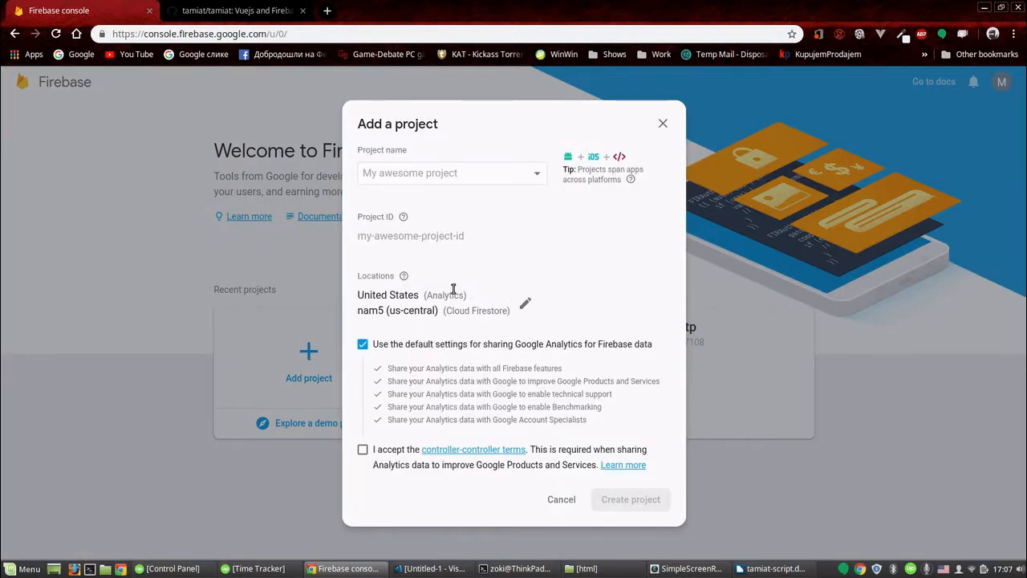
{"action": "left_click", "coordinate": [476, 174]}
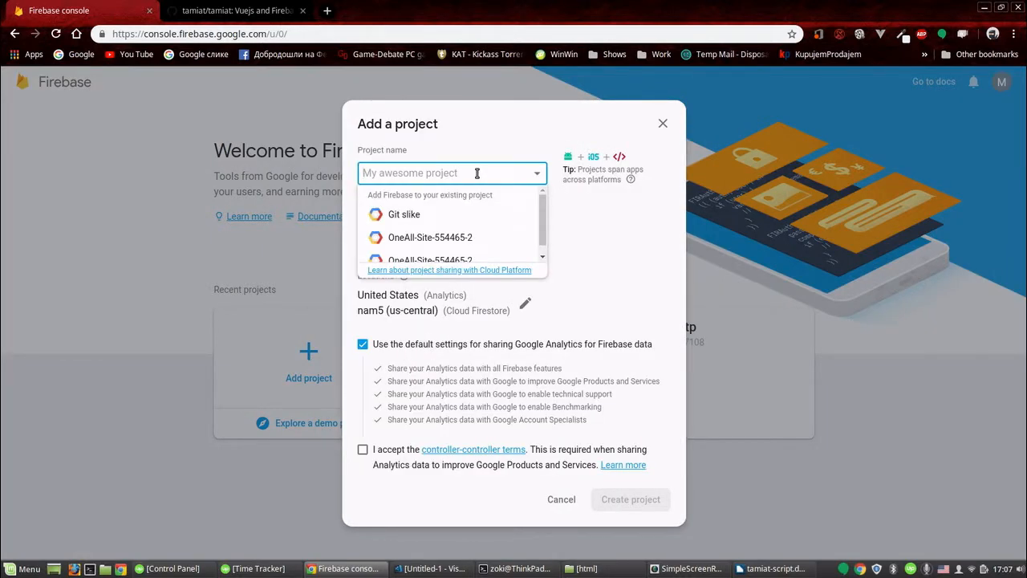
{"action": "type", "text": "tamia"}
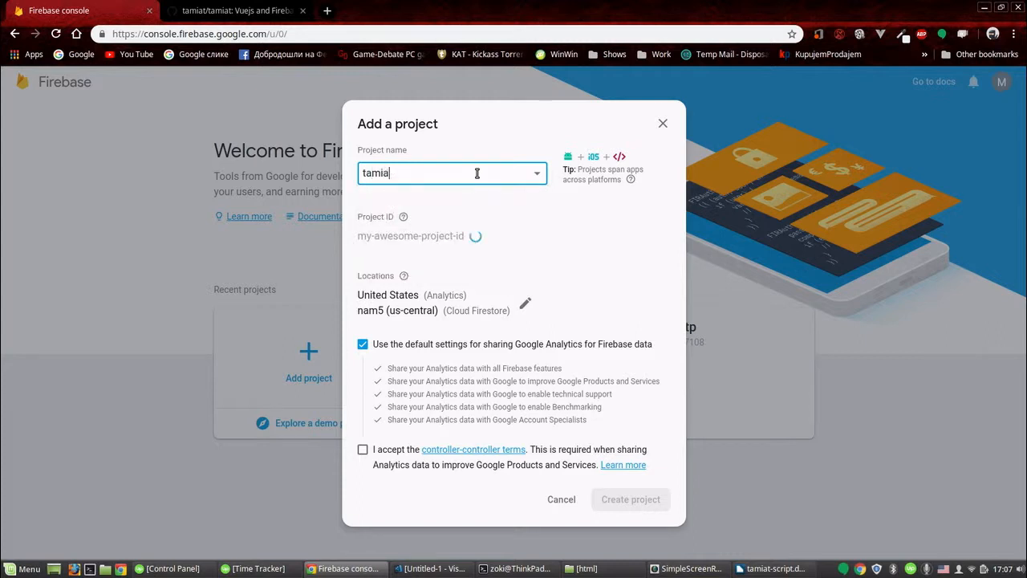
{"action": "type", "text": "t demo"}
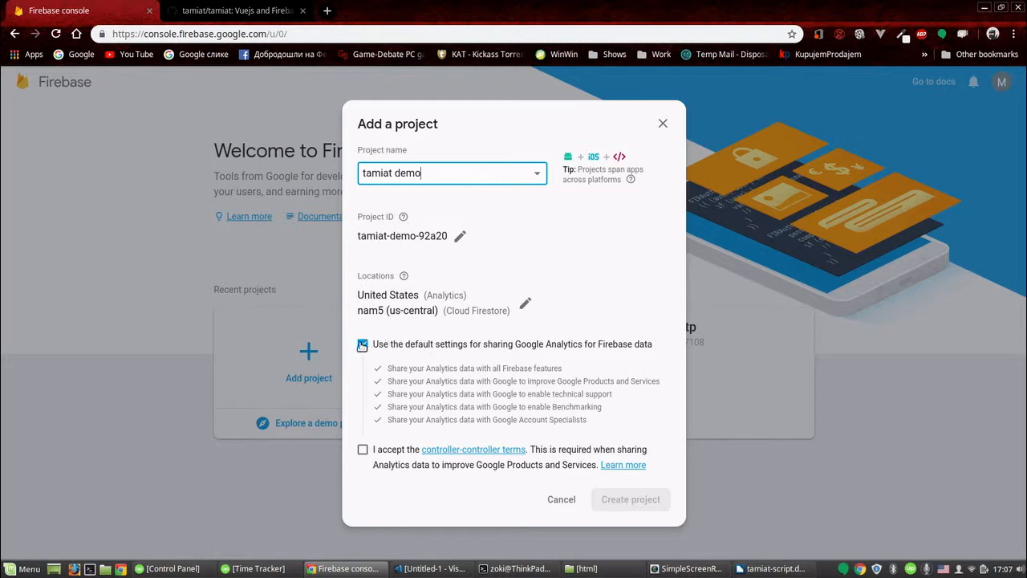
{"action": "left_click", "coordinate": [363, 450]}
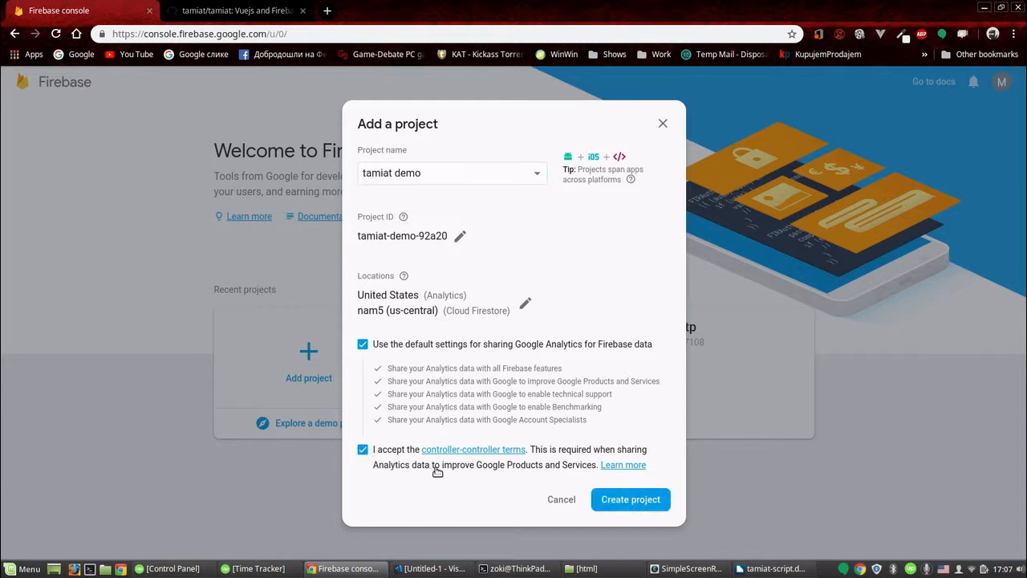
{"action": "left_click", "coordinate": [619, 499]}
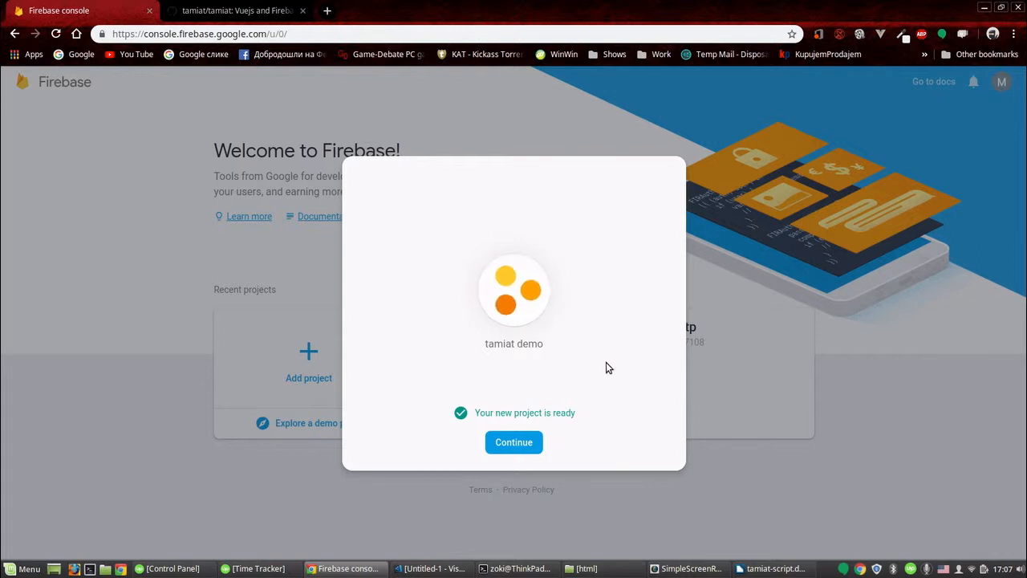
{"action": "left_click", "coordinate": [525, 441]}
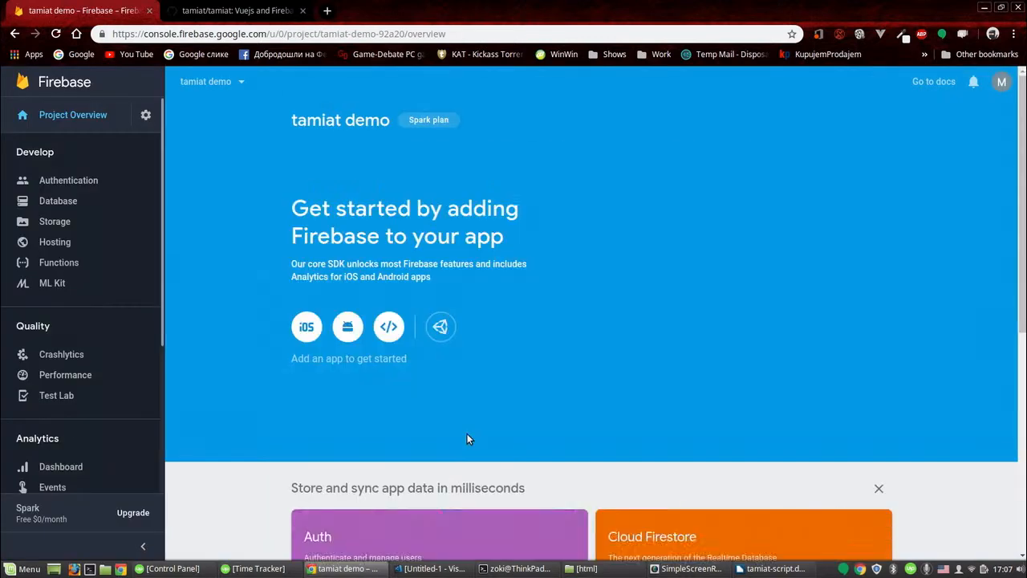
- Enable the Email/Password sign-in provider in the project's Authentication settings and save it
{"action": "left_click", "coordinate": [76, 183]}
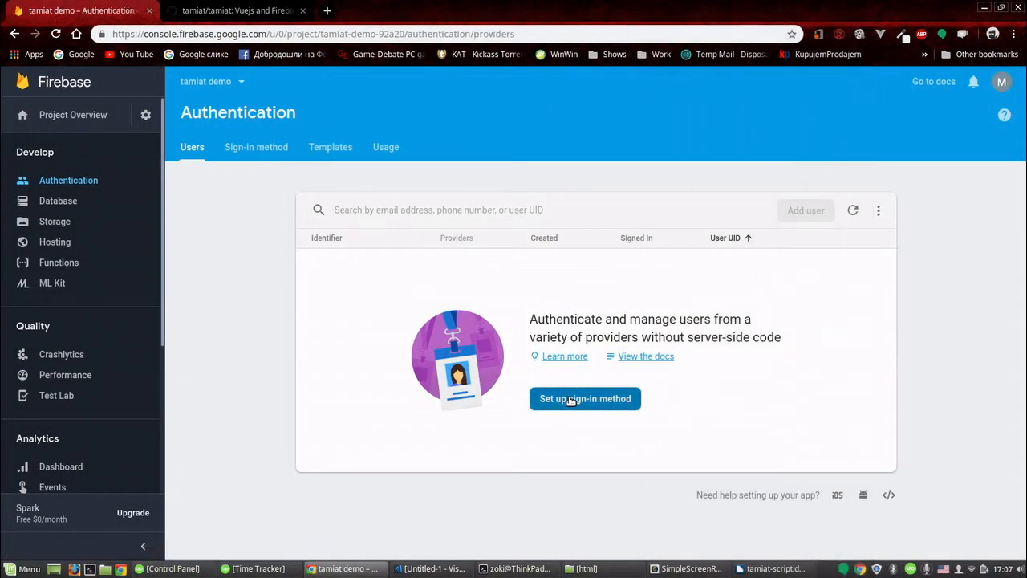
{"action": "left_click", "coordinate": [574, 400]}
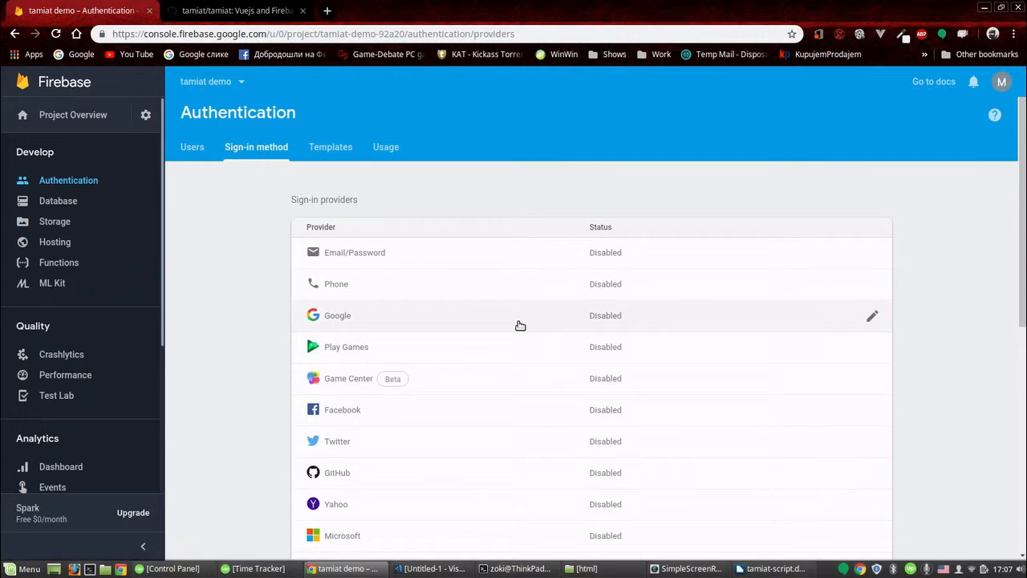
{"action": "left_click", "coordinate": [526, 254]}
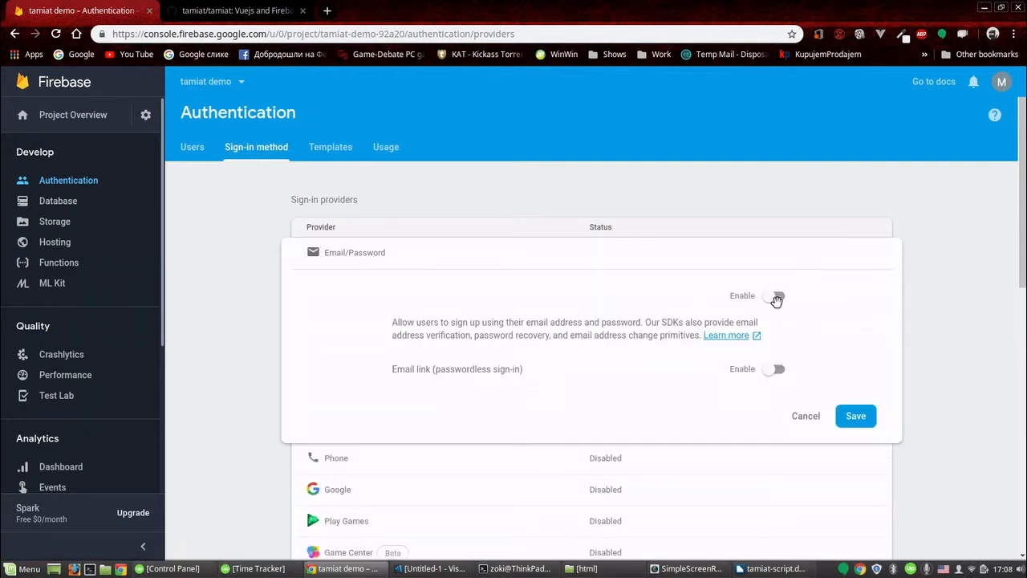
{"action": "left_click", "coordinate": [776, 298]}
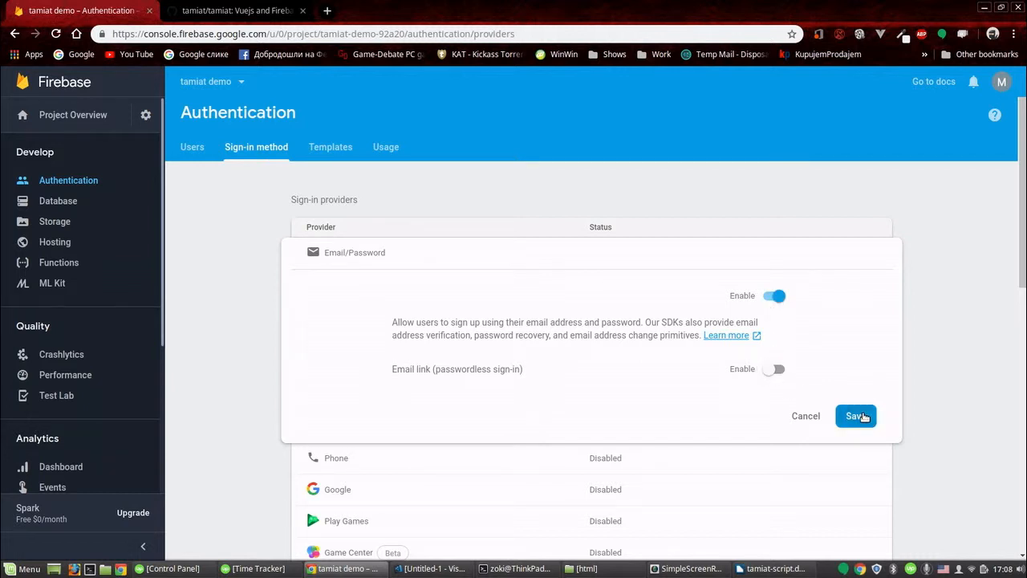
{"action": "left_click", "coordinate": [855, 416]}
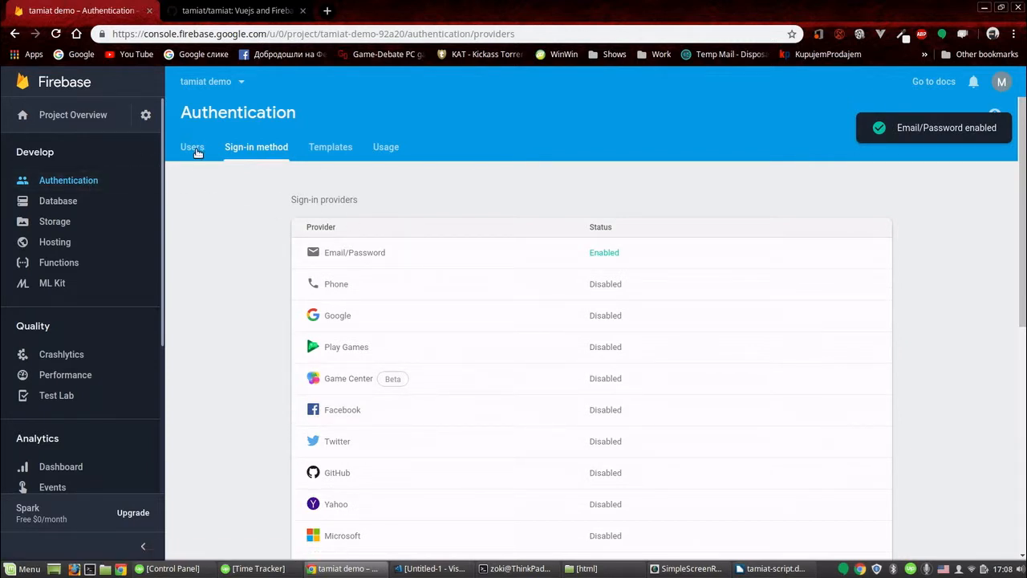
- Add an Email/Password user with the user's e-mail and a password, then copy the new user's UID
{"action": "left_click", "coordinate": [195, 151]}
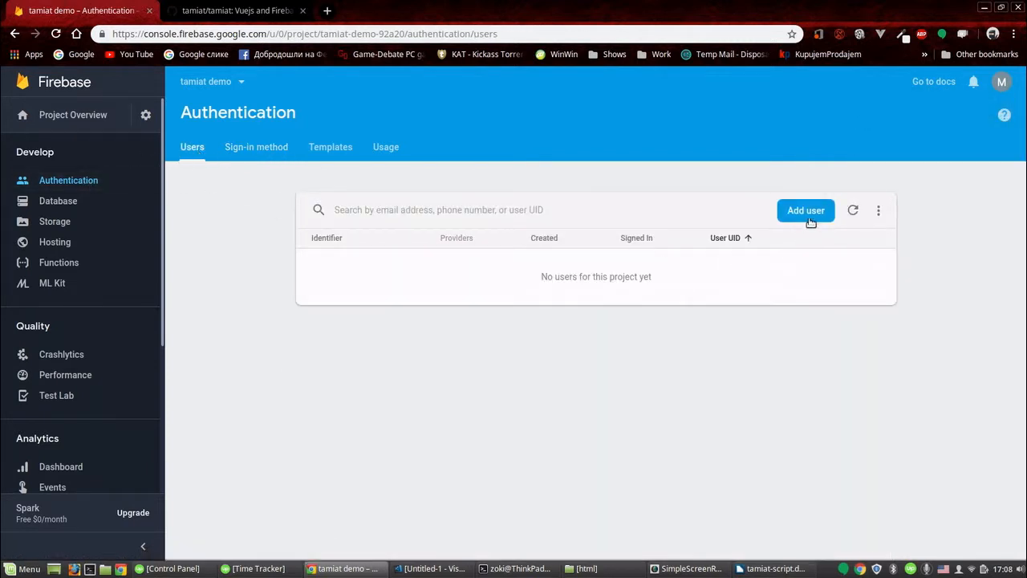
{"action": "left_click", "coordinate": [805, 210]}
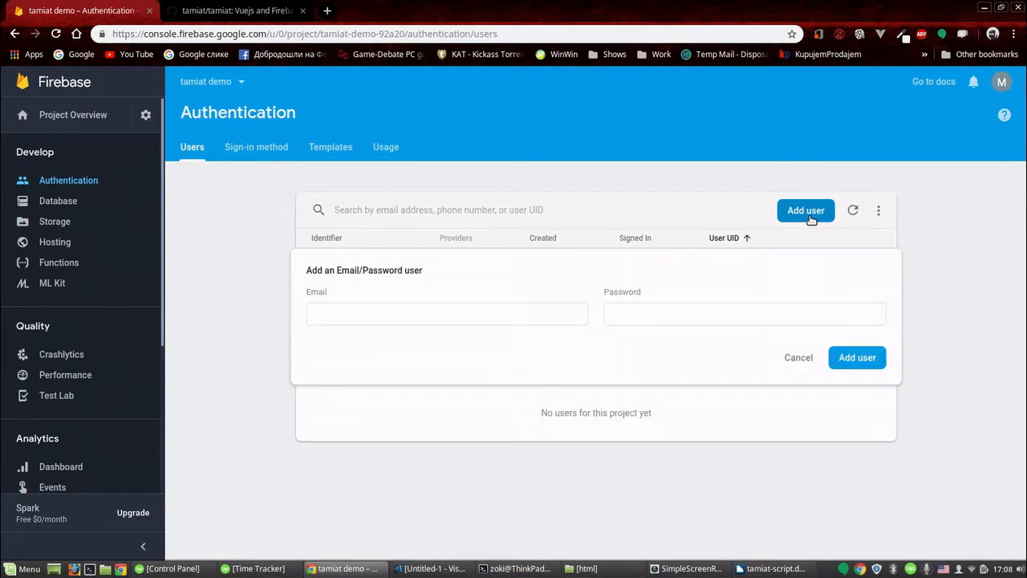
{"action": "left_click", "coordinate": [370, 312]}
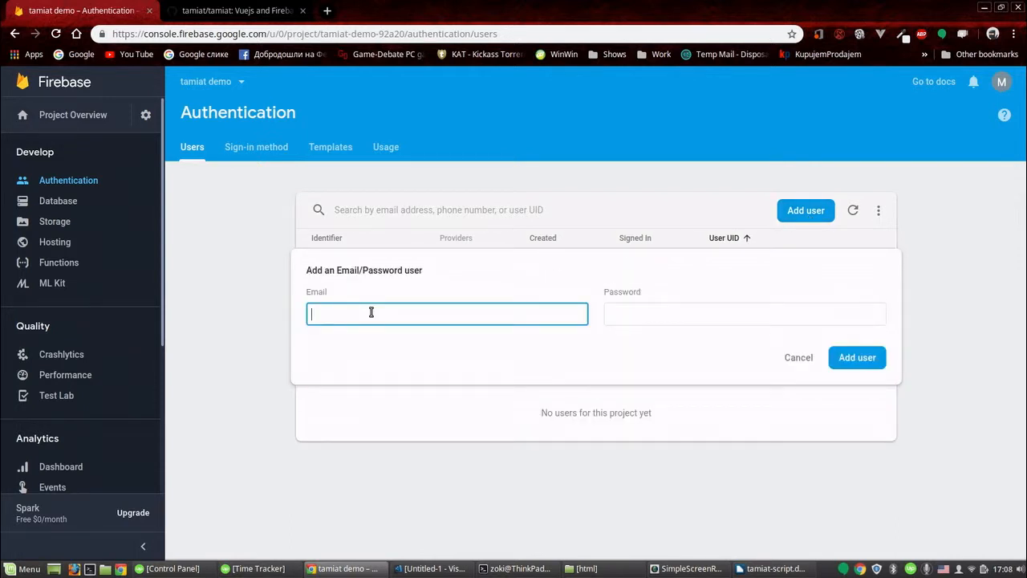
{"action": "type", "text": "example@example.com"}
{"action": "key", "text": "Tab"}
{"action": "type", "text": "exa"}
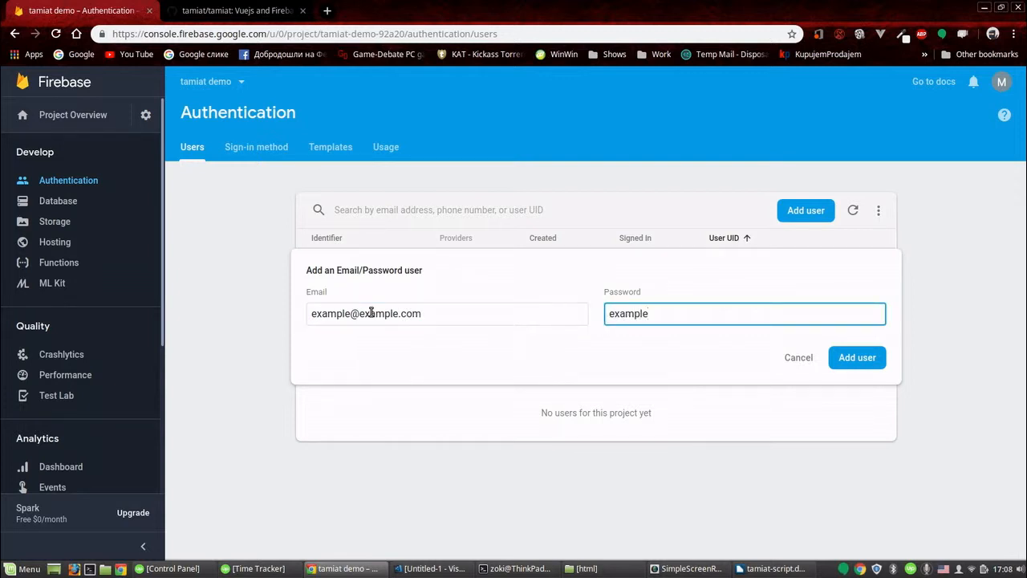
{"action": "left_click", "coordinate": [856, 361]}
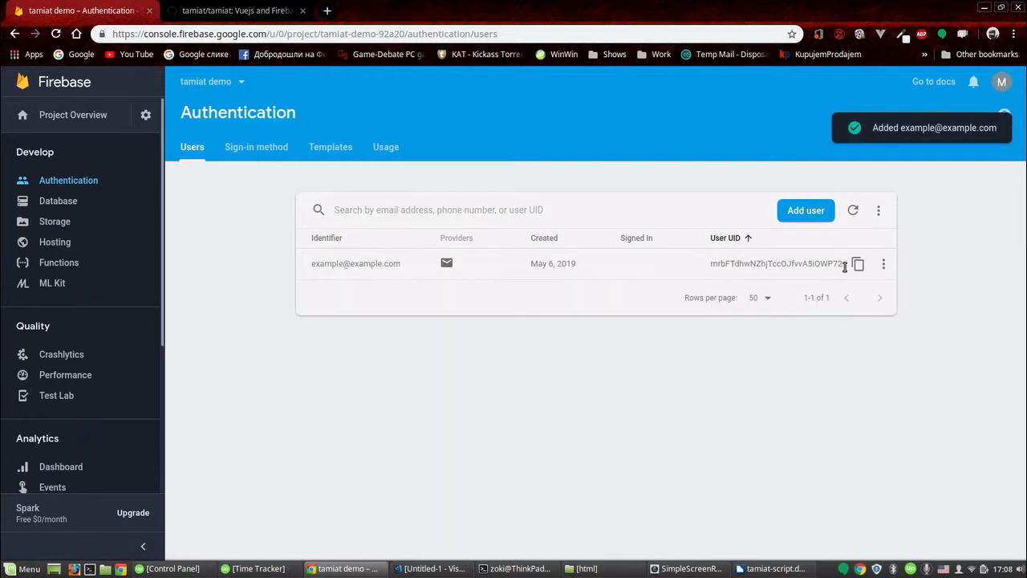
{"action": "left_click", "coordinate": [857, 264]}
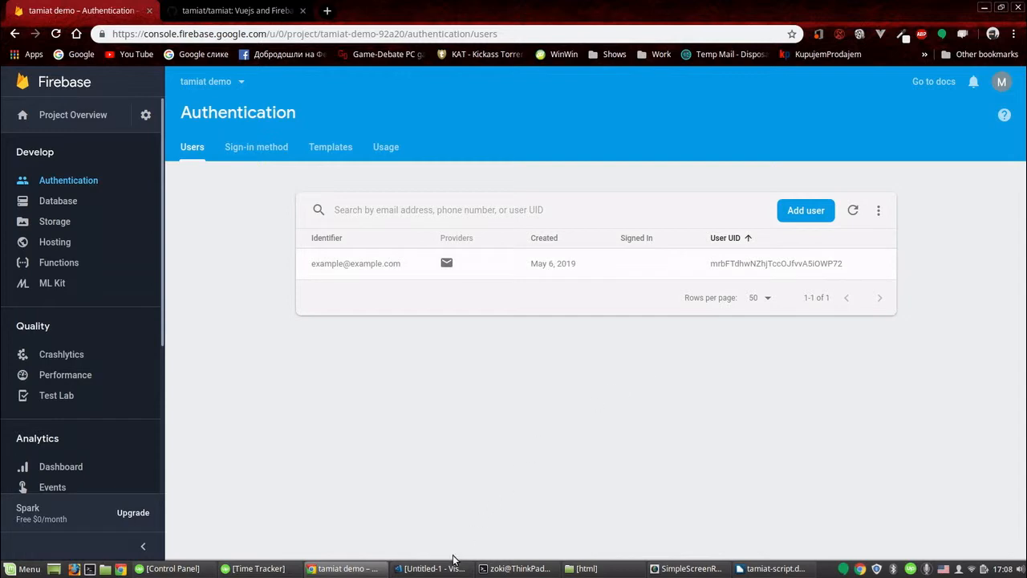
- Switch to Visual Studio Code and open the tamiat folder under /var/www/html
{"action": "left_click", "coordinate": [444, 574]}
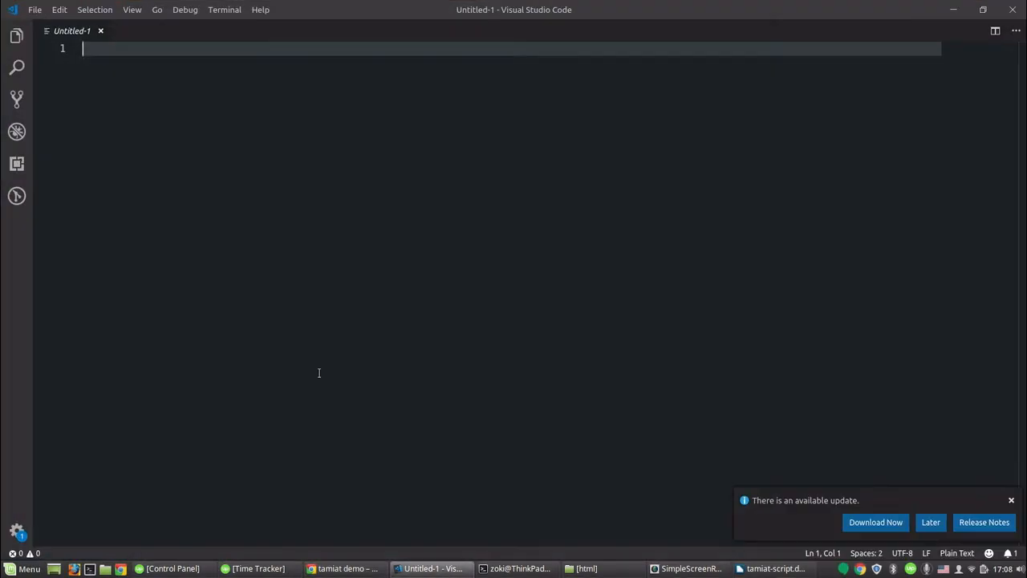
{"action": "left_click", "coordinate": [37, 10]}
{"action": "left_click", "coordinate": [48, 88]}
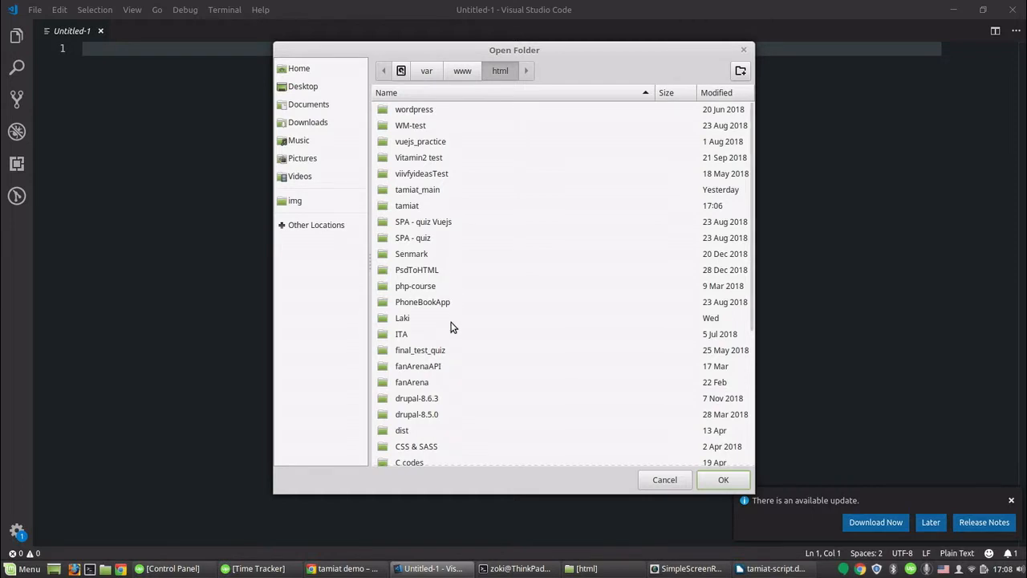
{"action": "scroll", "coordinate": [450, 326], "scroll_direction": "down", "scroll_amount": 5}
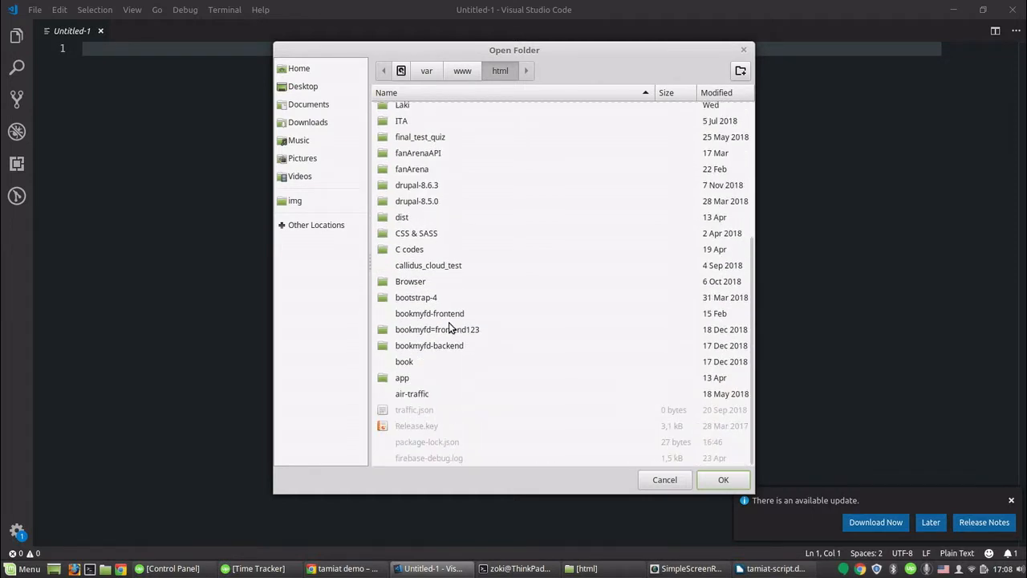
{"action": "scroll", "coordinate": [442, 232], "scroll_direction": "up", "scroll_amount": 3}
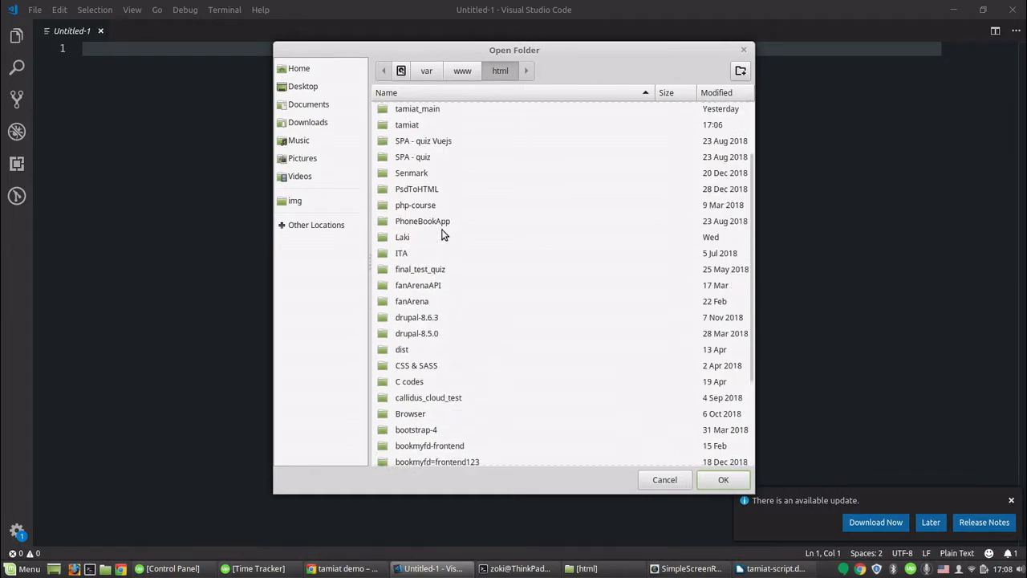
{"action": "left_click", "coordinate": [407, 126]}
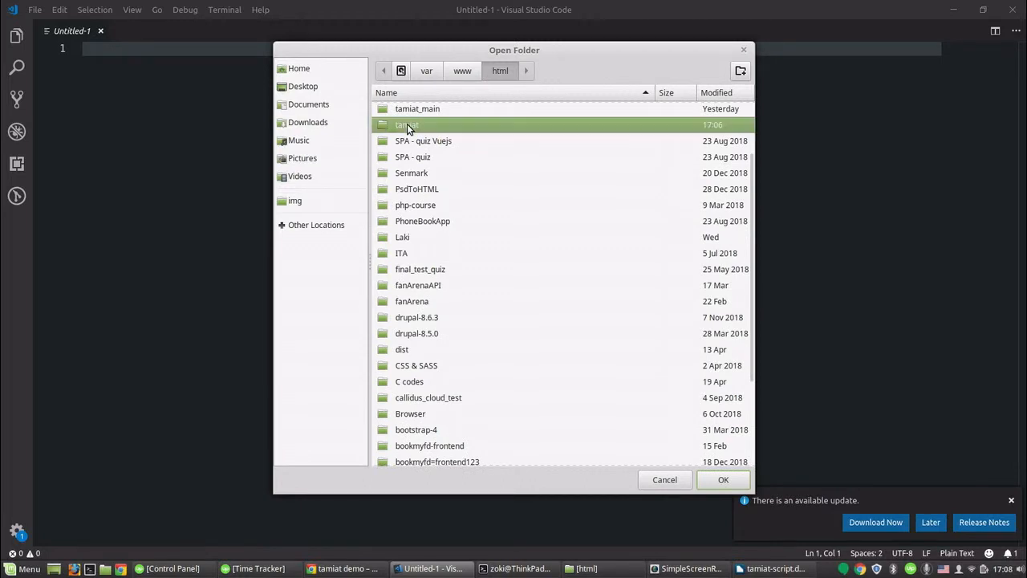
{"action": "double_click", "coordinate": [407, 126]}
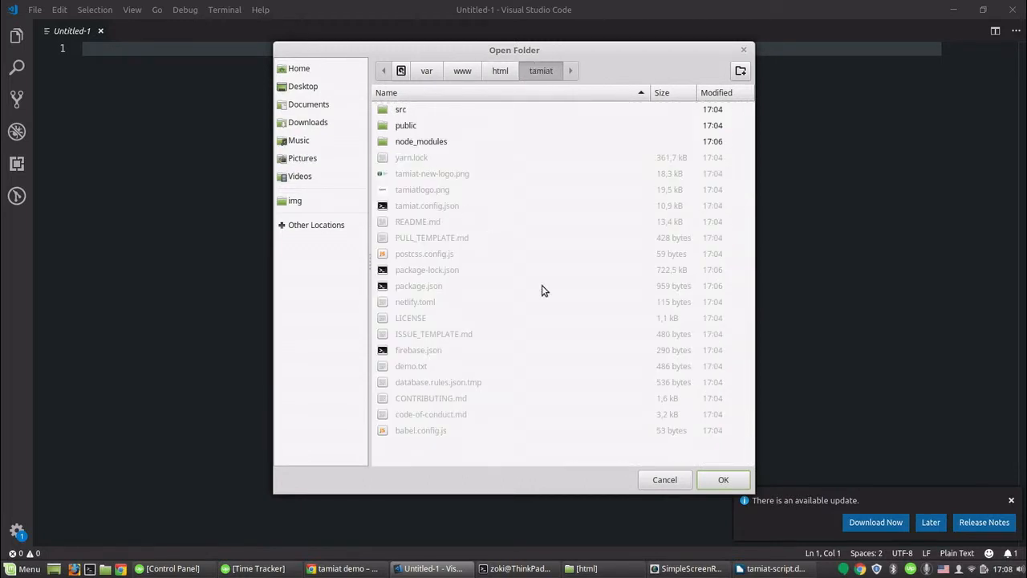
{"action": "left_click", "coordinate": [722, 480]}
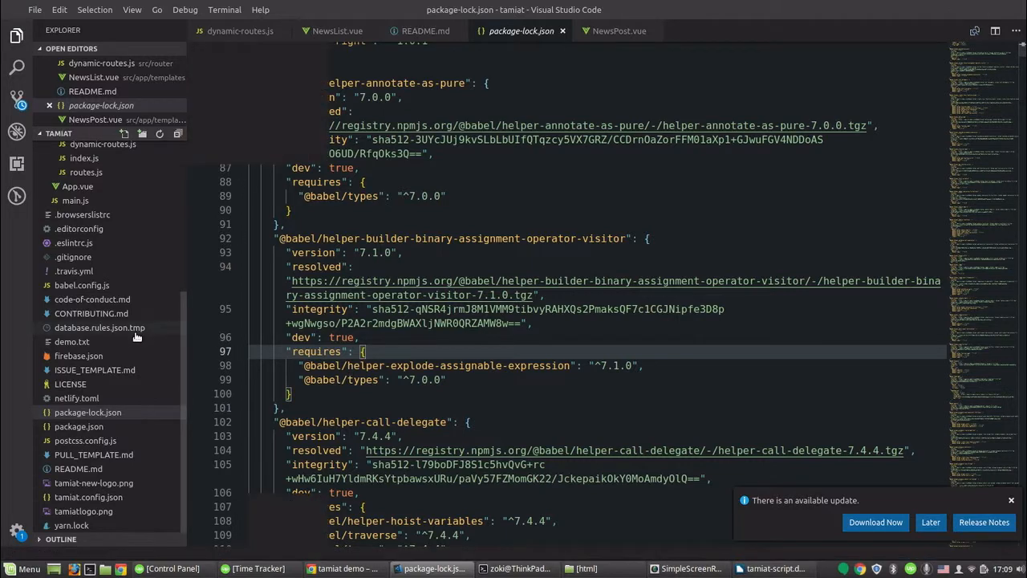
- Rename database.rules.json.tmp to database.rules.json in the project explorer
{"action": "right_click", "coordinate": [127, 330]}
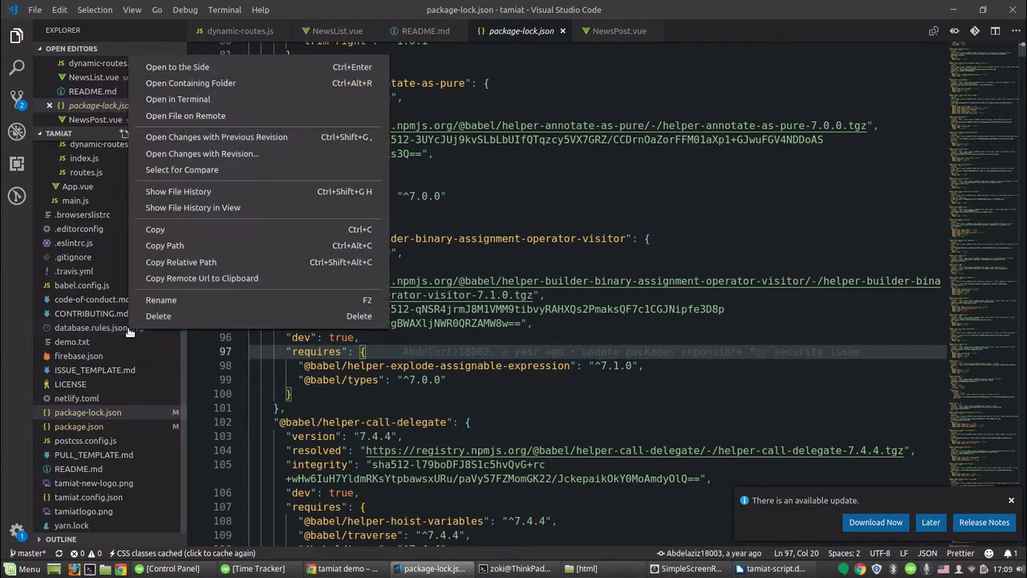
{"action": "left_click", "coordinate": [164, 300]}
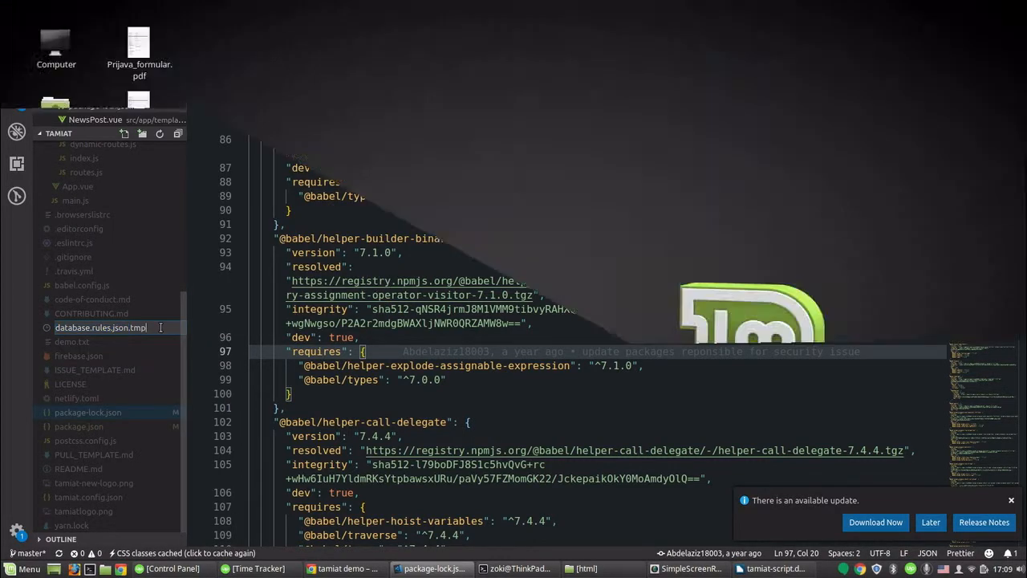
{"action": "key", "text": "BackSpace"}
{"action": "key", "text": "BackSpace"}
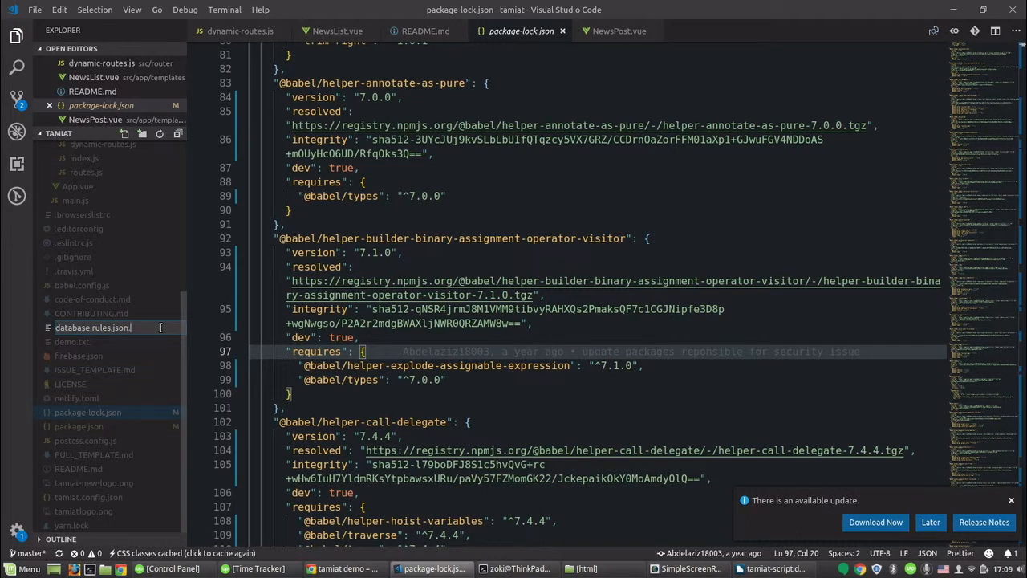
{"action": "key", "text": "Return"}
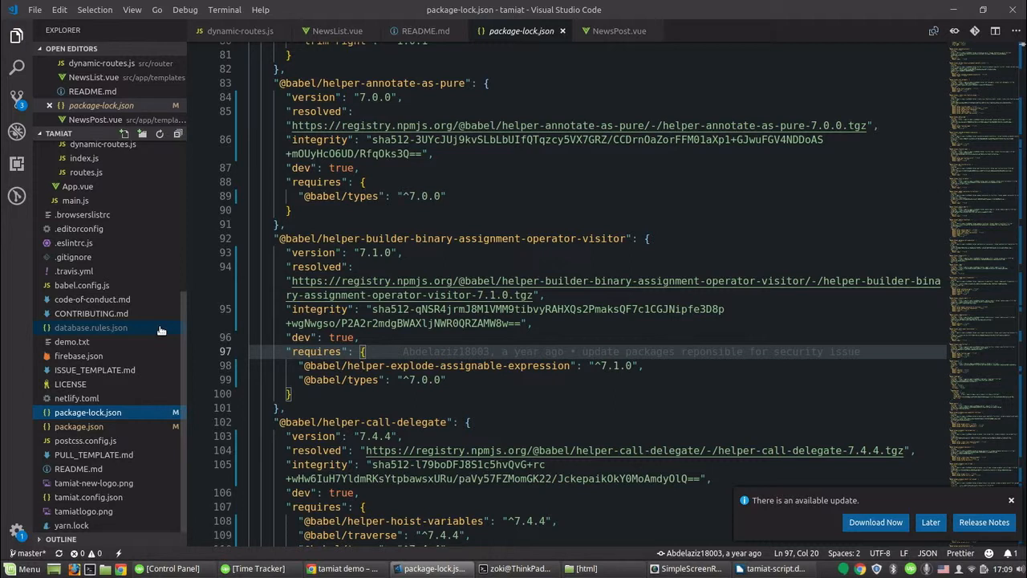
- Open database.rules.json and replace the yourUID placeholder in the write rule with the copied user UID
{"action": "left_click", "coordinate": [160, 330]}
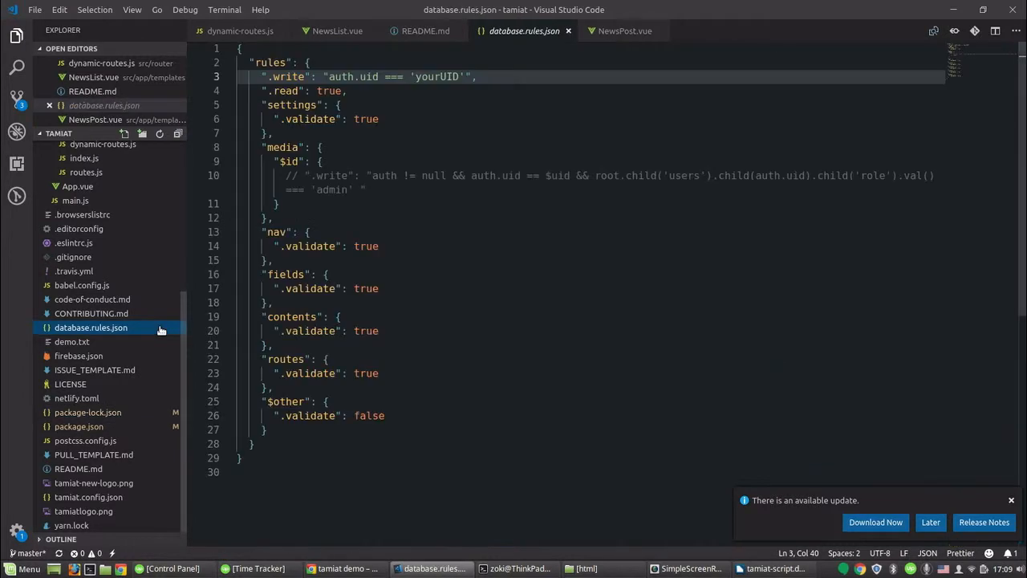
{"action": "double_click", "coordinate": [443, 76]}
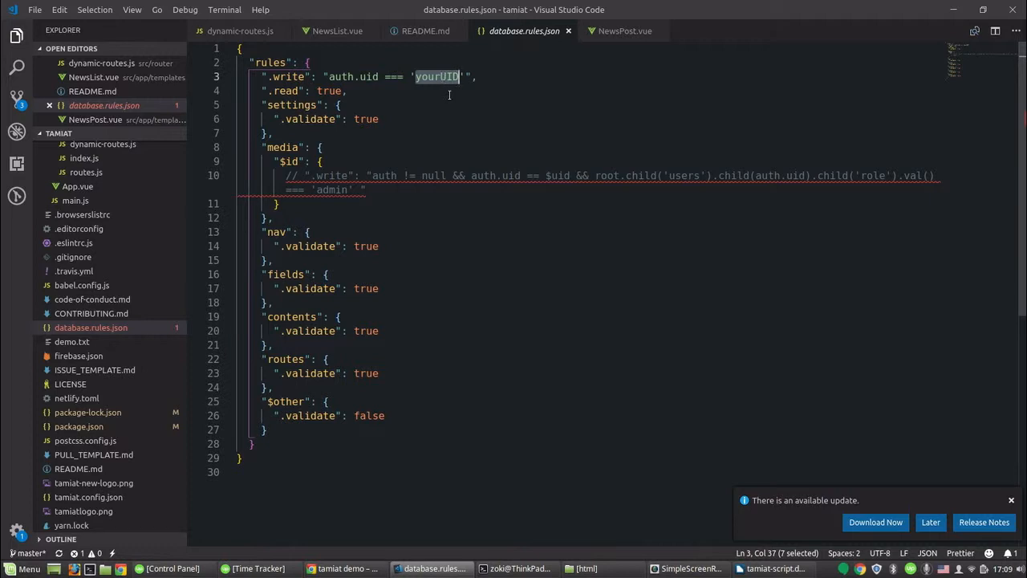
{"action": "key", "text": "ctrl+v"}
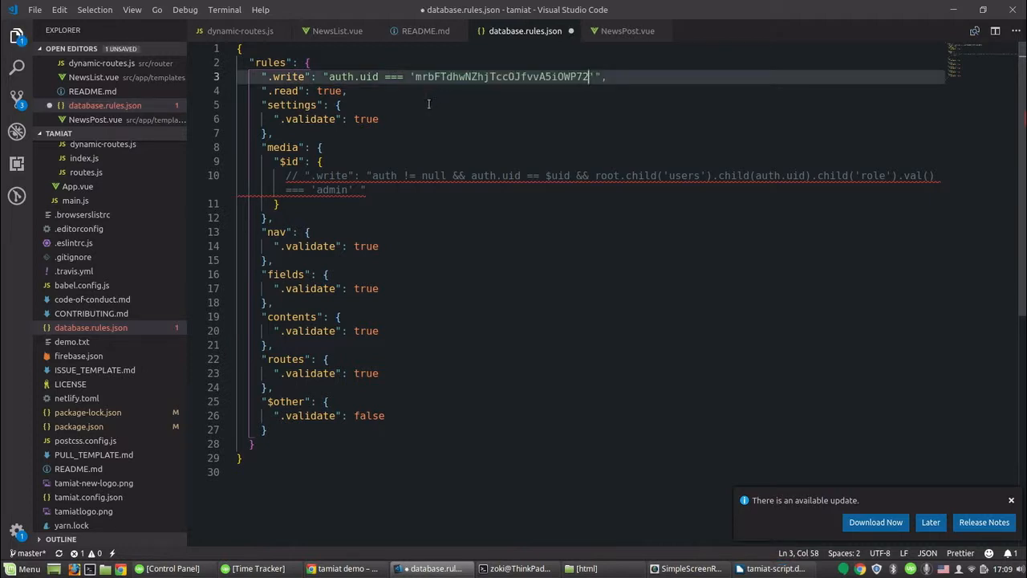
- Uncomment the media write rule on line 10 of database.rules.json
{"action": "left_click", "coordinate": [298, 176]}
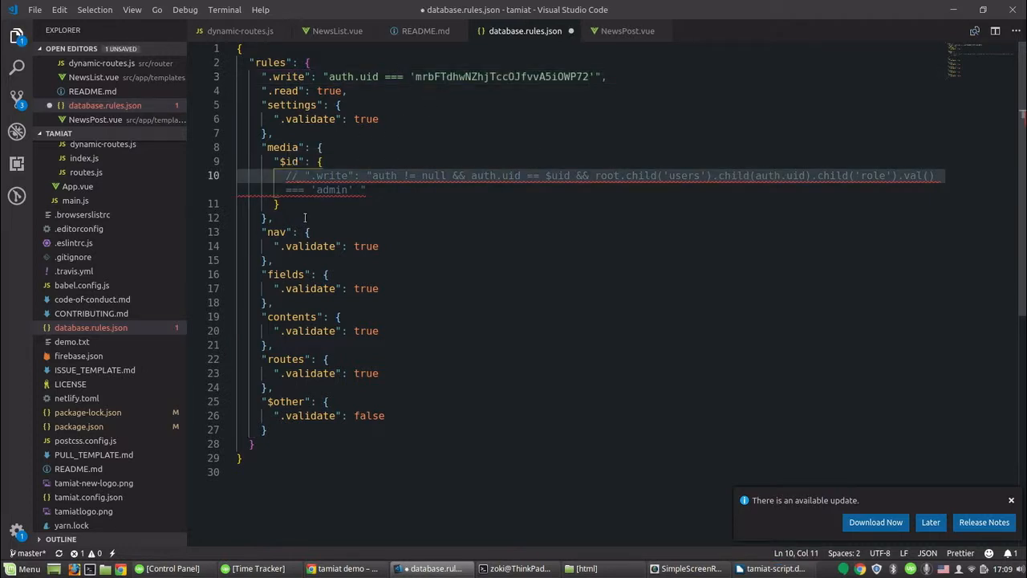
{"action": "key", "text": "BackSpace"}
{"action": "key", "text": "BackSpace"}
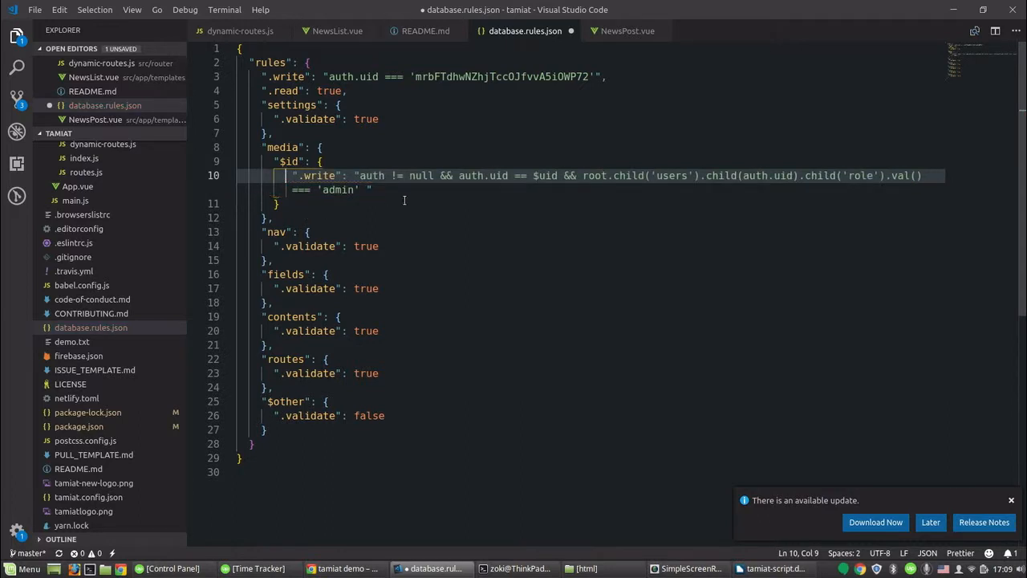
{"action": "left_click", "coordinate": [547, 174]}
{"action": "key", "text": "BackSpace"}
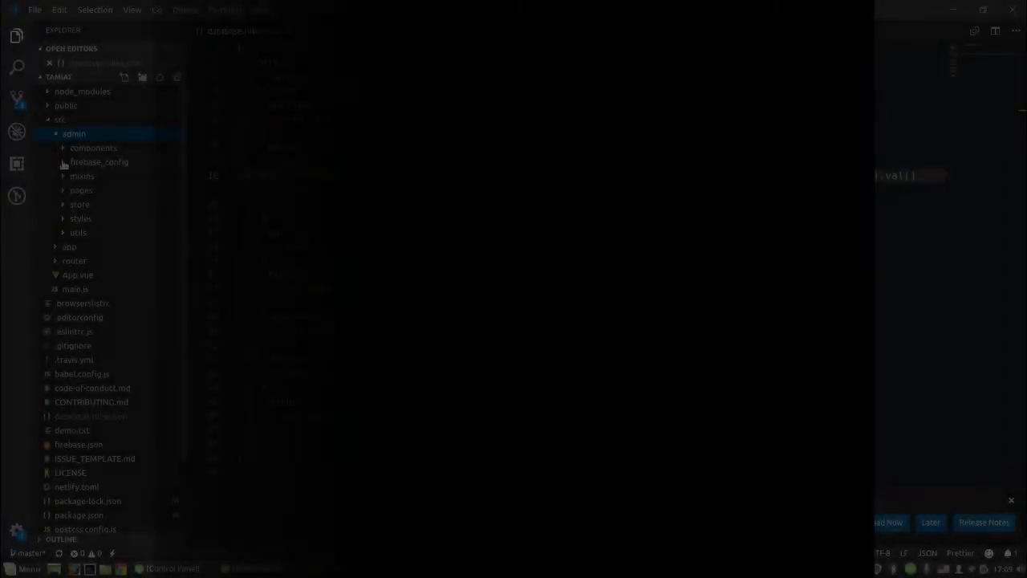
- Rename config.js.tmp in src/admin/firebase_config to config.js and open it
{"action": "right_click", "coordinate": [100, 179]}
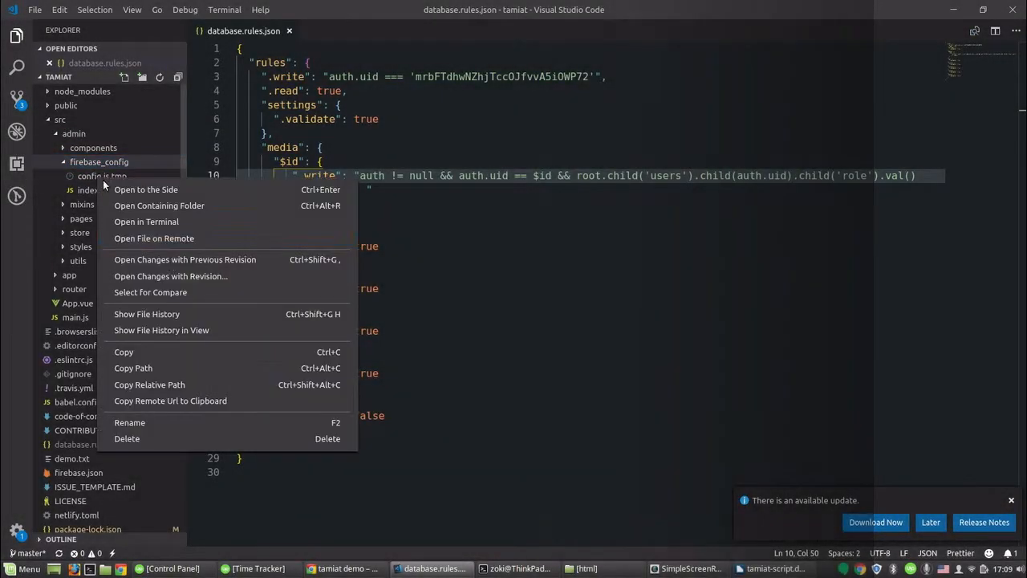
{"action": "left_click", "coordinate": [164, 421]}
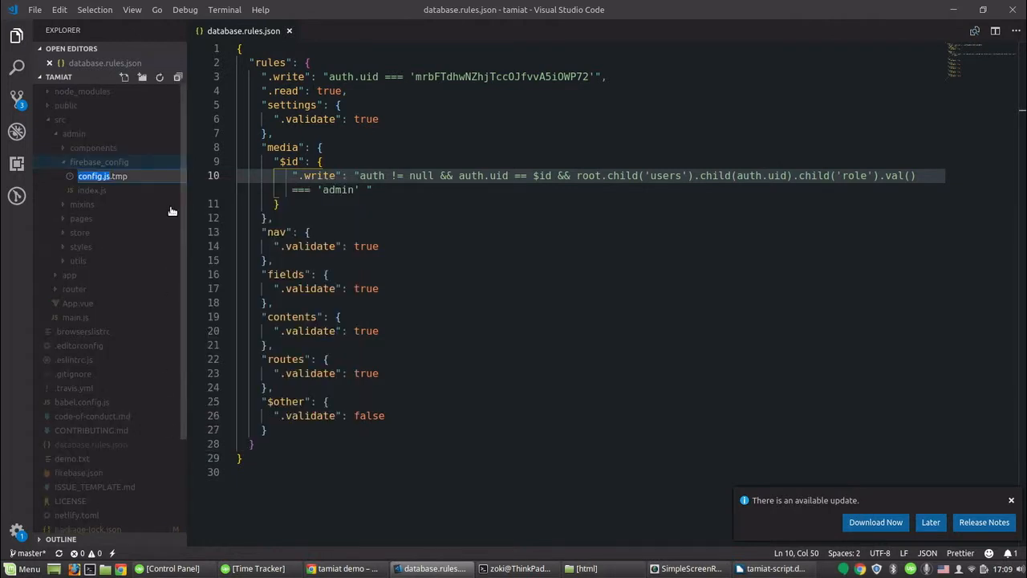
{"action": "left_click", "coordinate": [151, 178]}
{"action": "key", "text": "BackSpace"}
{"action": "key", "text": "BackSpace"}
{"action": "key", "text": "Return"}
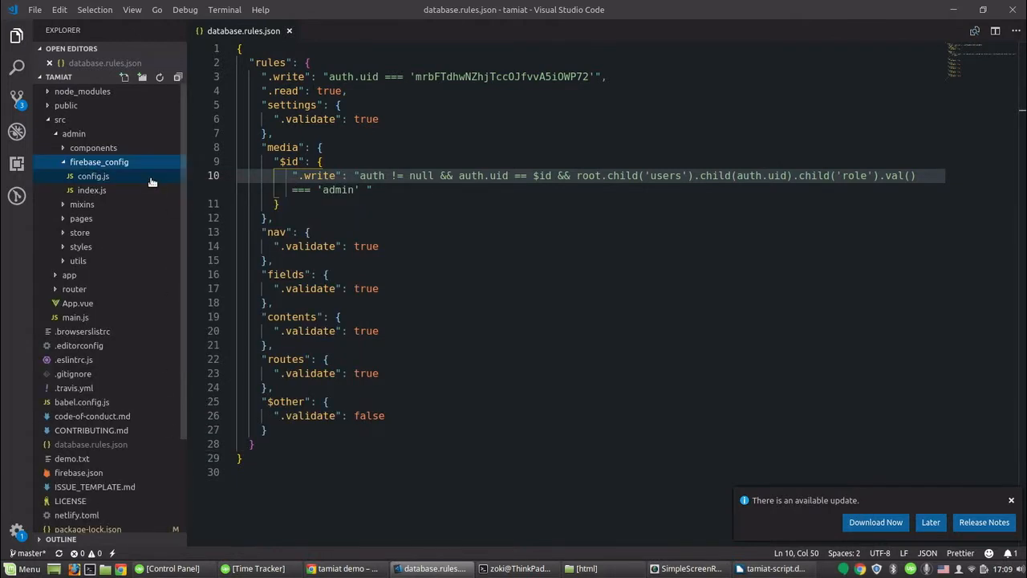
{"action": "left_click", "coordinate": [152, 180]}
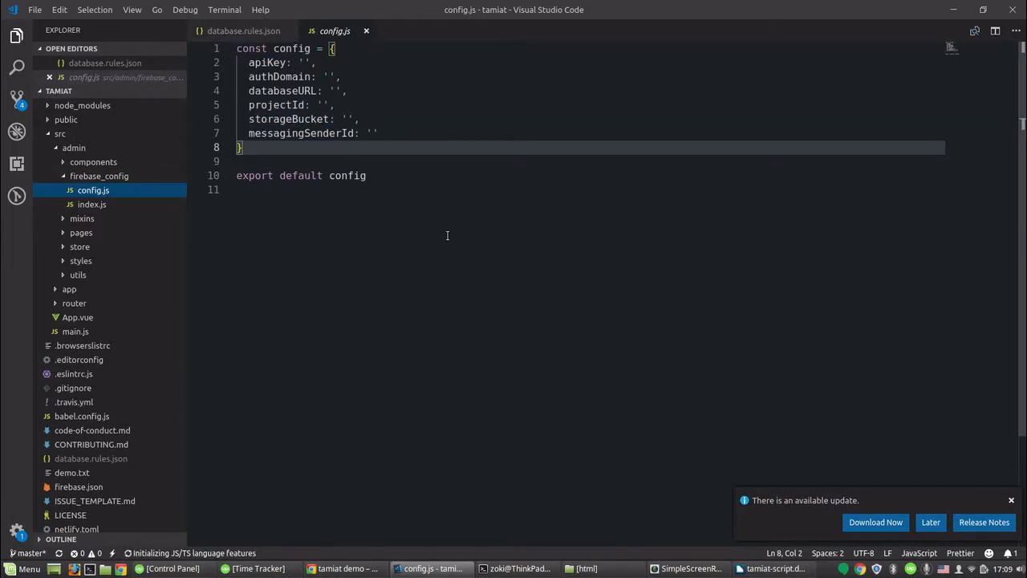
- In the Firebase console, add a web app from the Performance section and register it with the nickname tamiat demo
{"action": "left_click", "coordinate": [345, 567]}
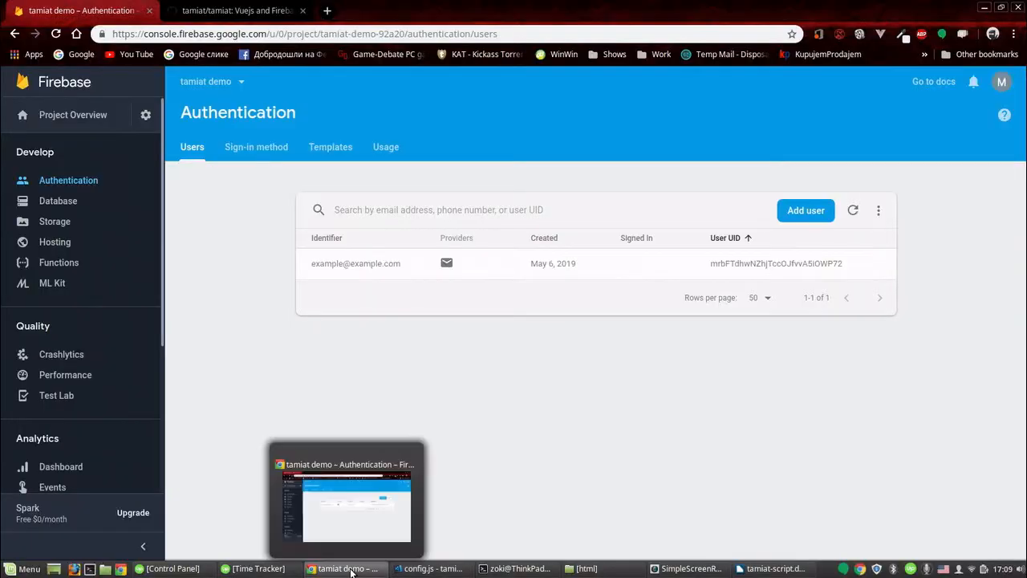
{"action": "left_click", "coordinate": [87, 376]}
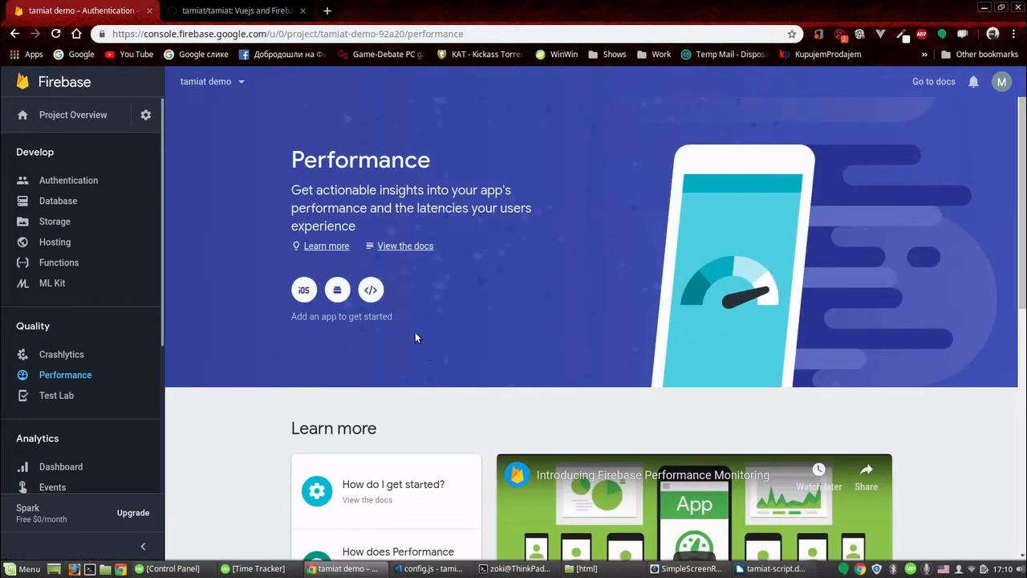
{"action": "left_click", "coordinate": [369, 292]}
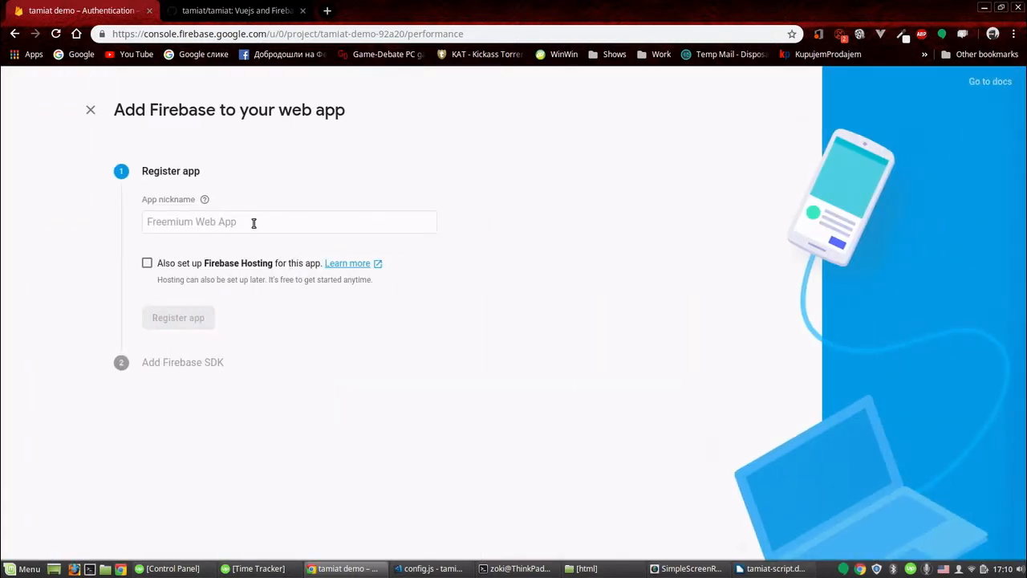
{"action": "left_click", "coordinate": [254, 223]}
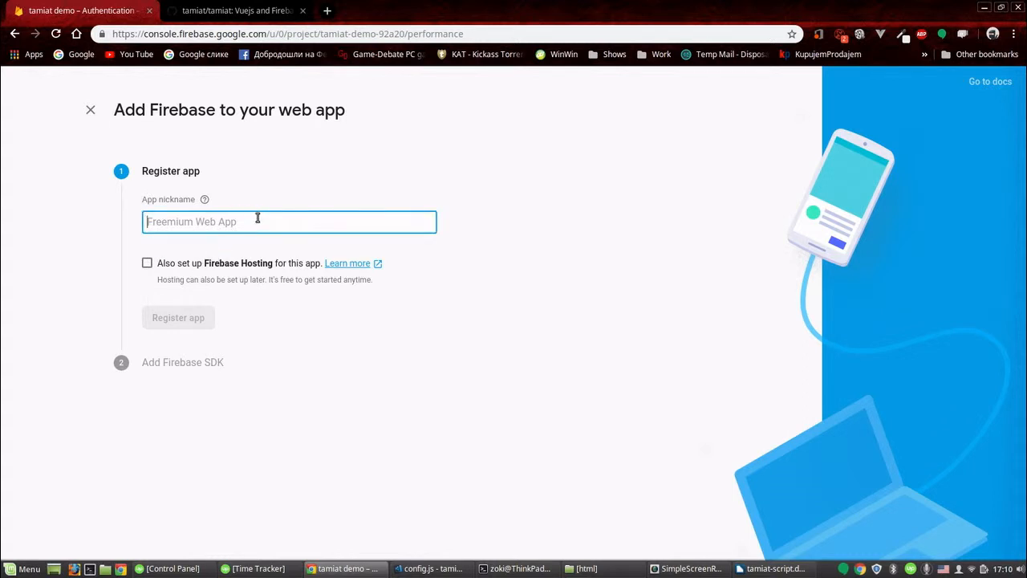
{"action": "type", "text": "tamiat"}
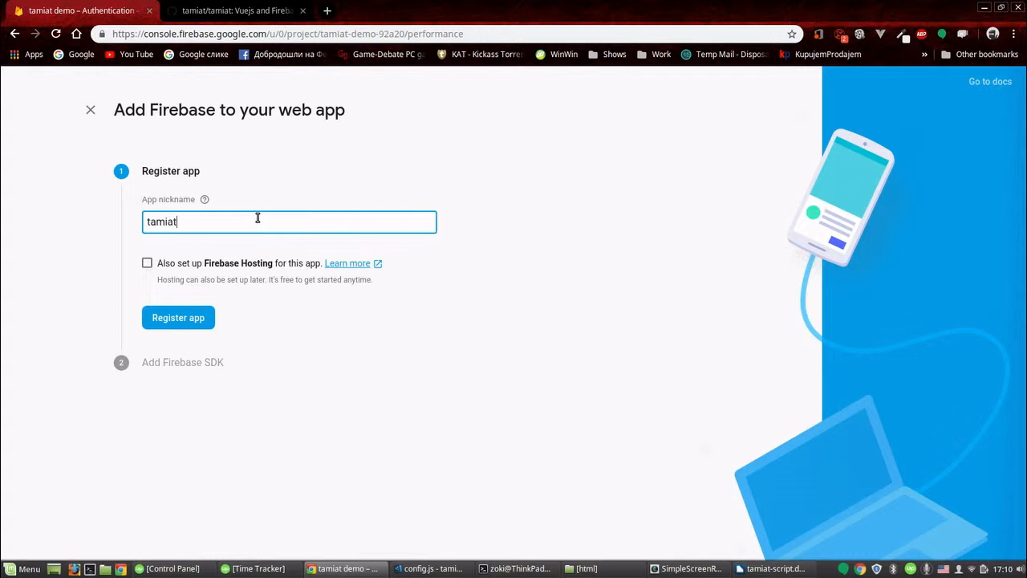
{"action": "type", "text": " demo"}
{"action": "left_click", "coordinate": [180, 328]}
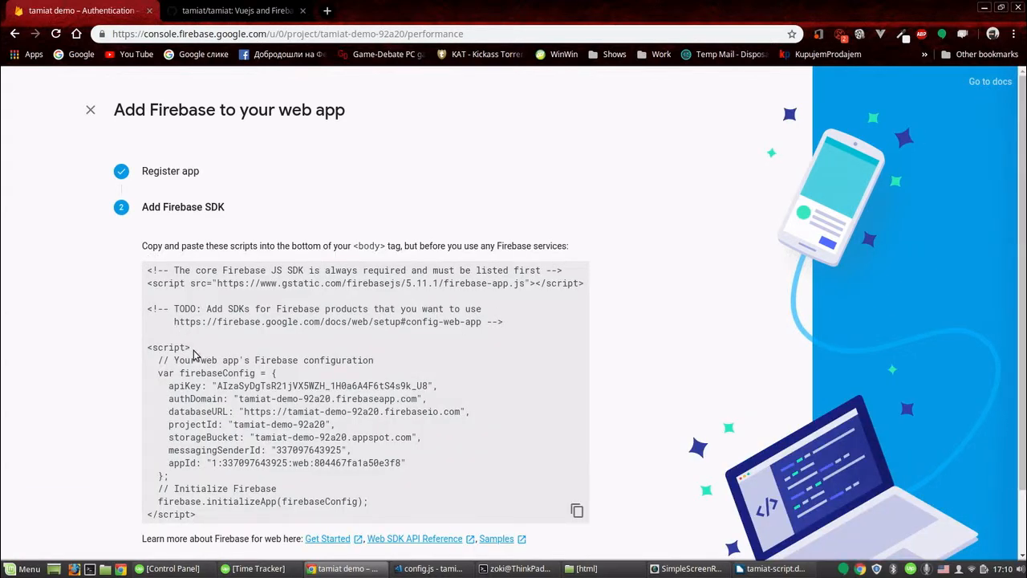
- Copy the firebaseConfig object from the web app's SDK snippet
{"action": "scroll", "coordinate": [207, 377], "scroll_direction": "down", "scroll_amount": 1}
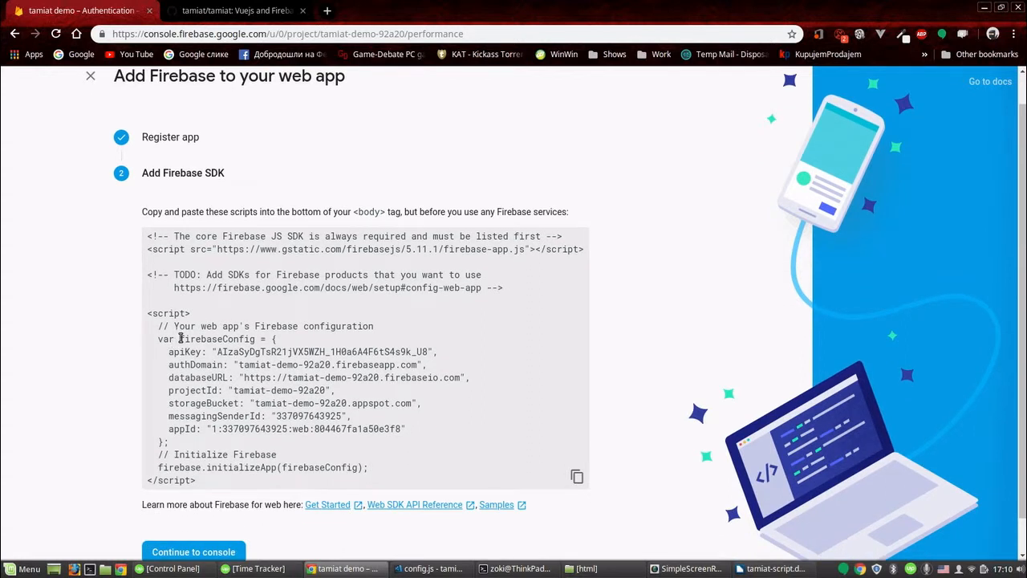
{"action": "left_click_drag", "start_coordinate": [180, 339], "coordinate": [164, 440]}
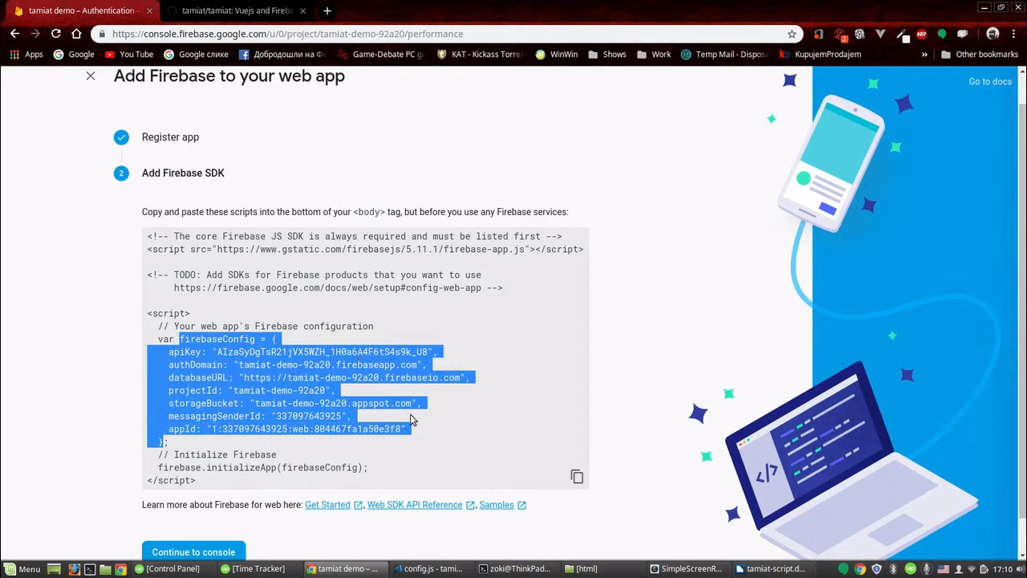
{"action": "mouse_move", "coordinate": [423, 561]}
{"action": "right_click", "coordinate": [277, 377]}
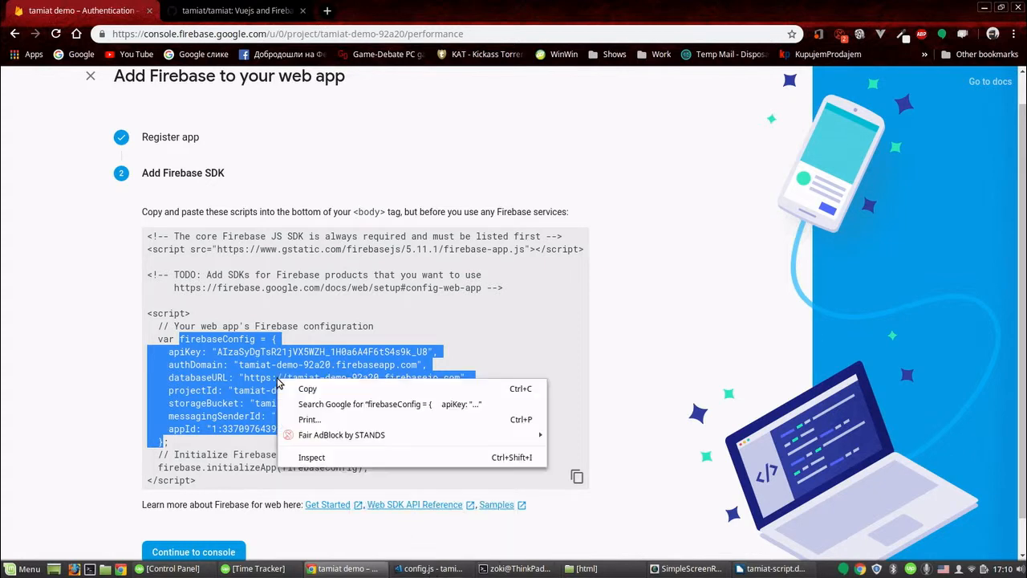
{"action": "left_click", "coordinate": [309, 385]}
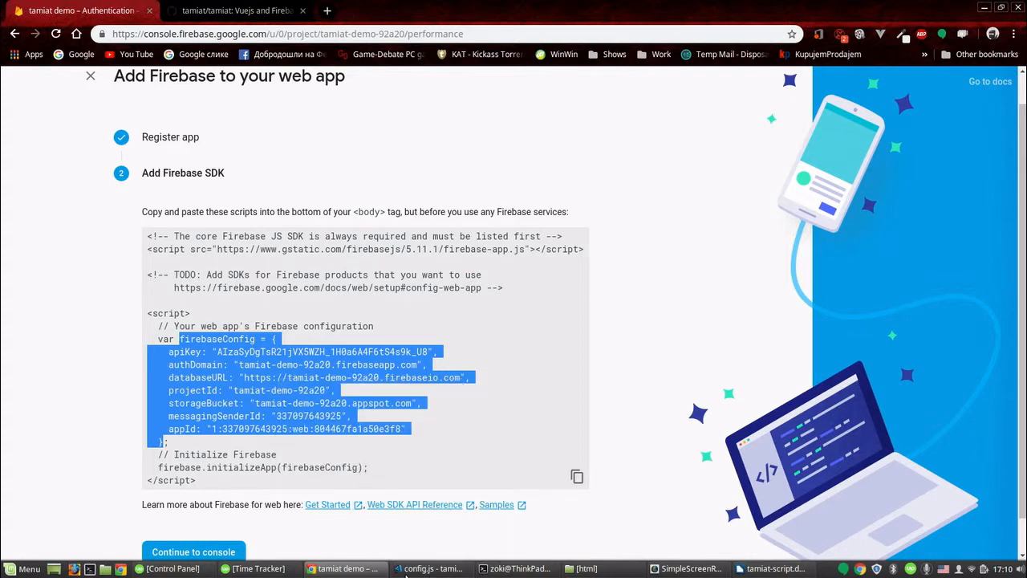
- Replace the empty config object in config.js with the copied firebaseConfig, including the API key
{"action": "left_click", "coordinate": [405, 573]}
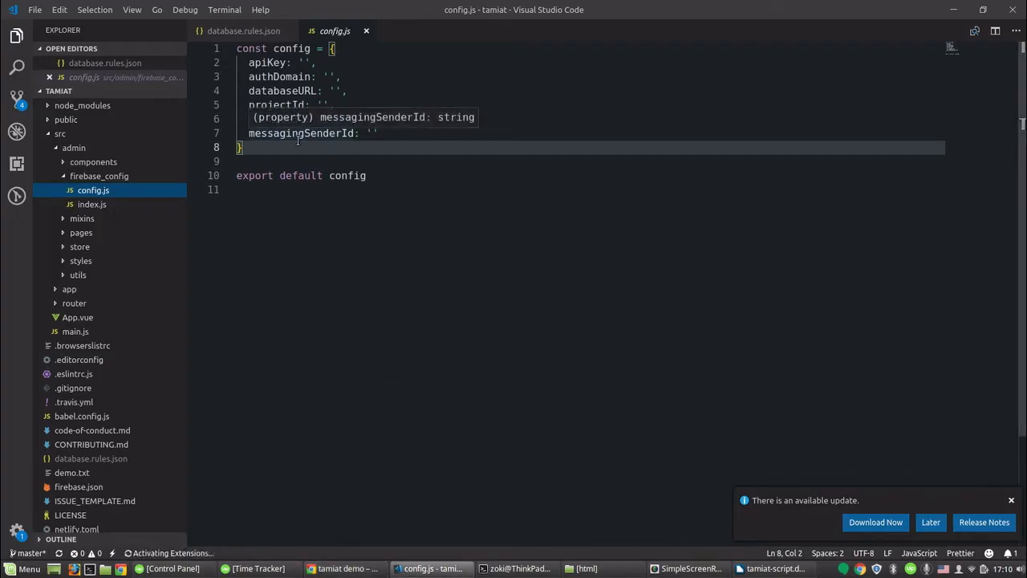
{"action": "left_click_drag", "start_coordinate": [273, 52], "coordinate": [290, 154]}
{"action": "key", "text": "ctrl+v"}
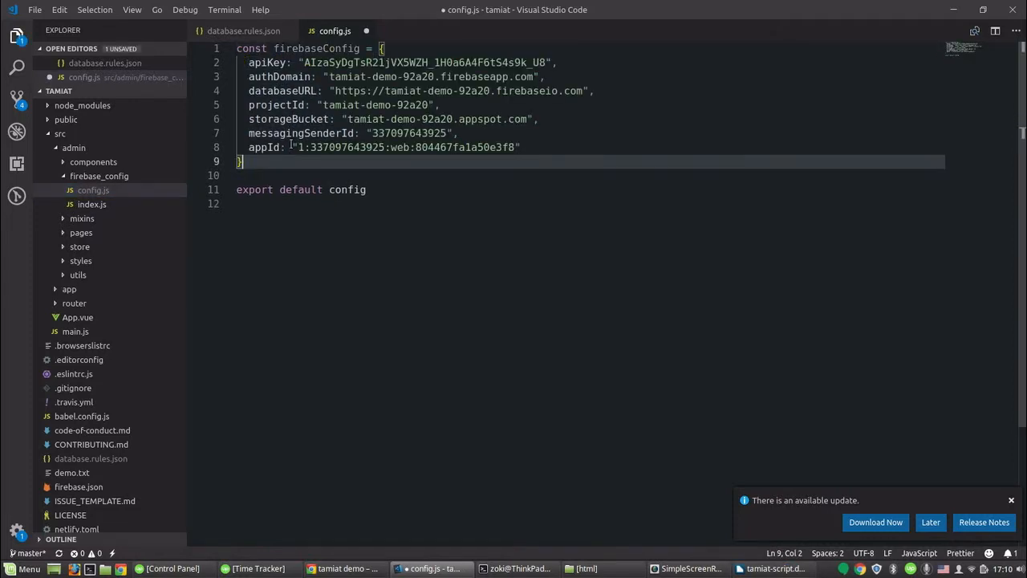
- Rename the pasted firebaseConfig variable to config and save config.js
{"action": "left_click", "coordinate": [321, 48]}
{"action": "left_click_drag", "start_coordinate": [360, 48], "coordinate": [273, 48]}
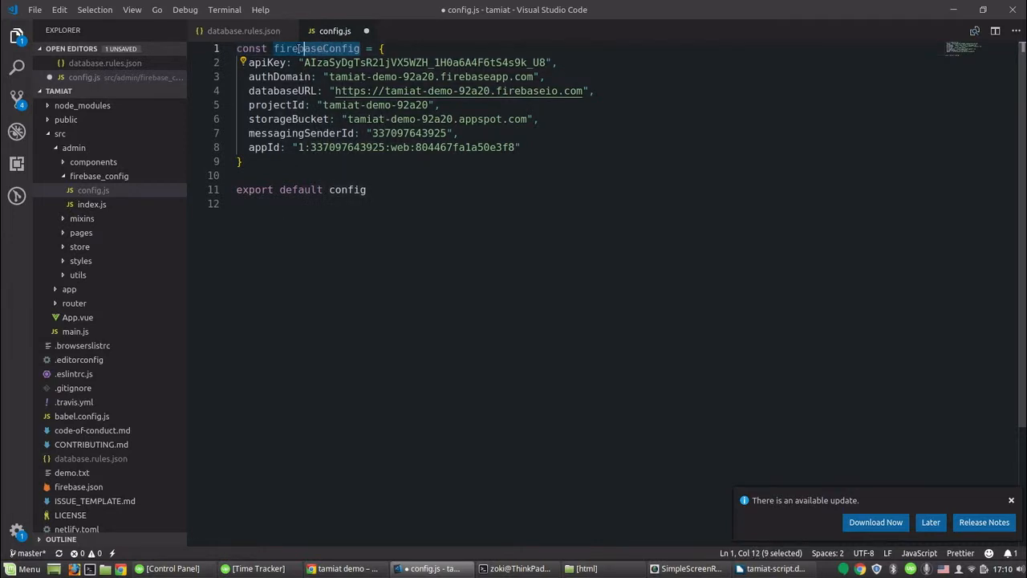
{"action": "type", "text": "config"}
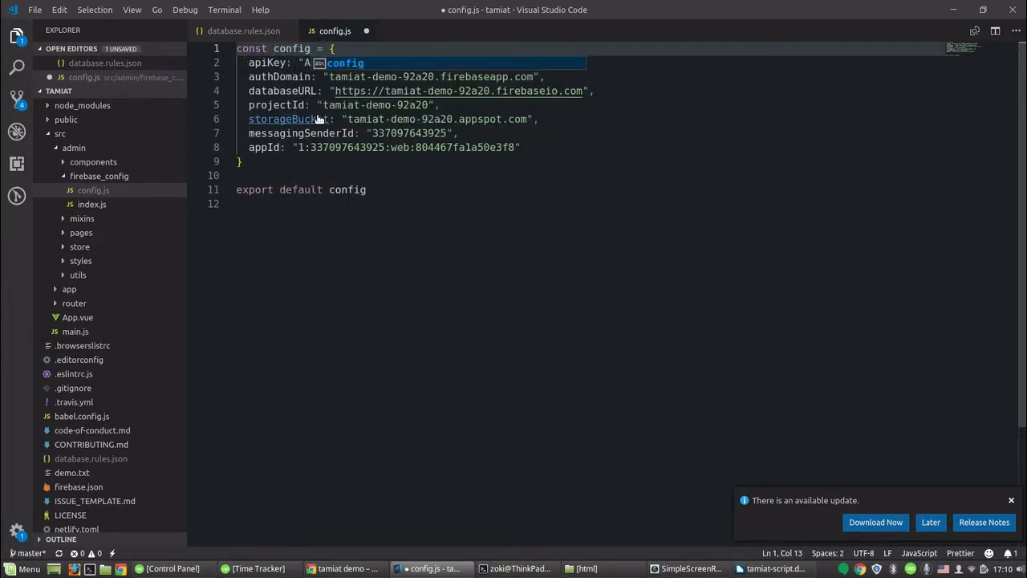
{"action": "key", "text": "ctrl+s"}
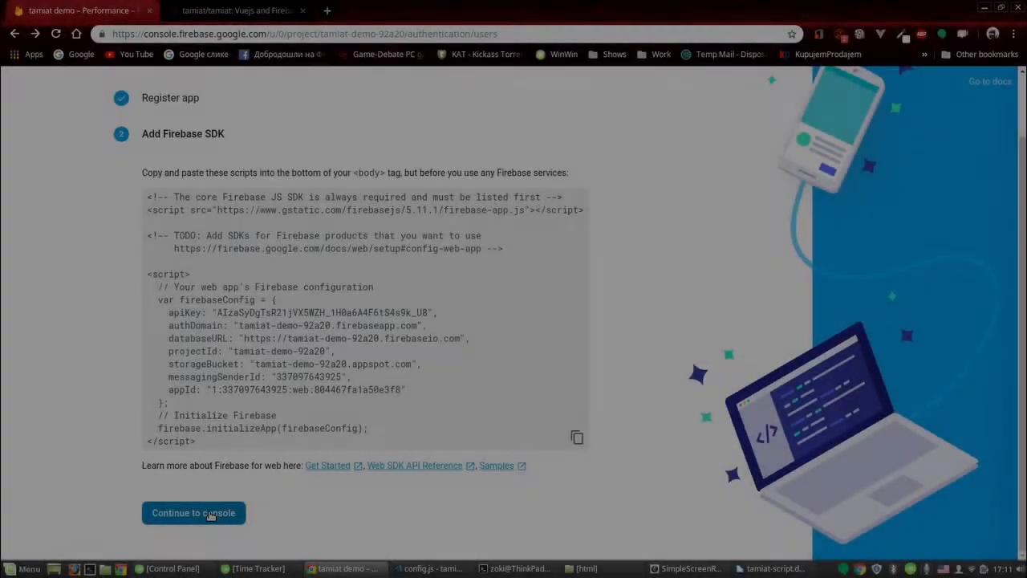
- Continue to the console and create a Cloud Firestore database in test mode
{"action": "left_click", "coordinate": [211, 514]}
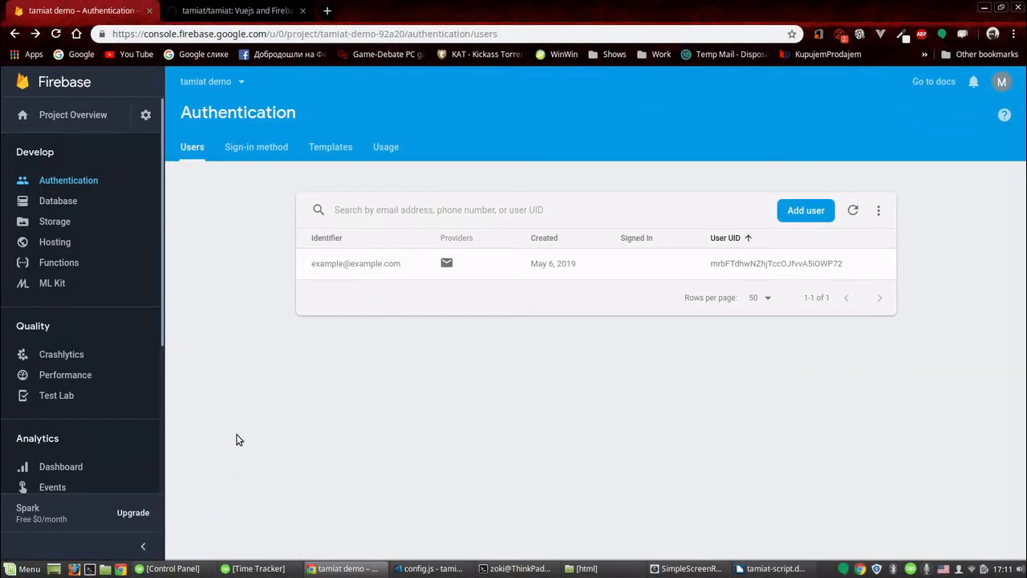
{"action": "left_click", "coordinate": [67, 200]}
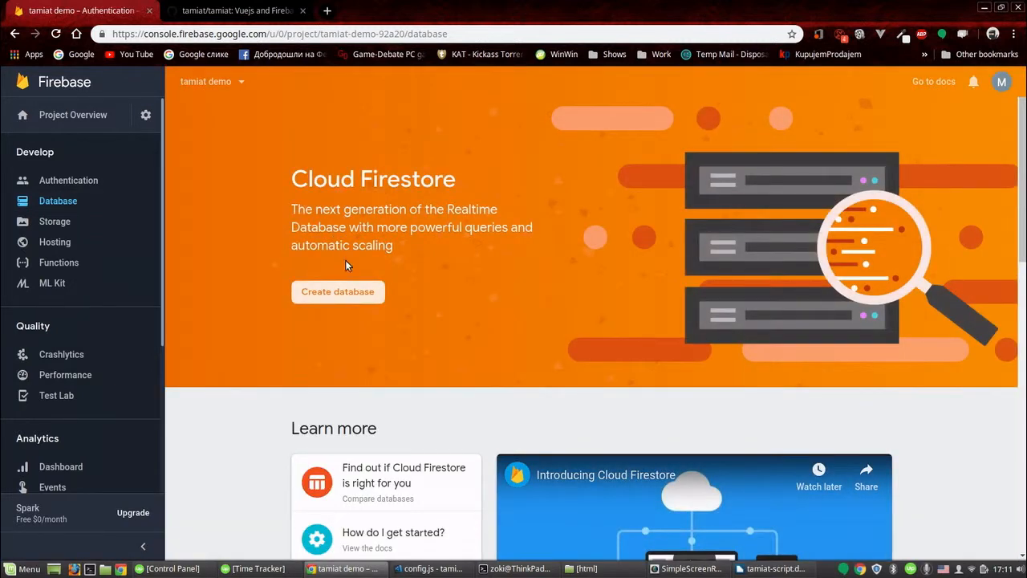
{"action": "left_click", "coordinate": [348, 295]}
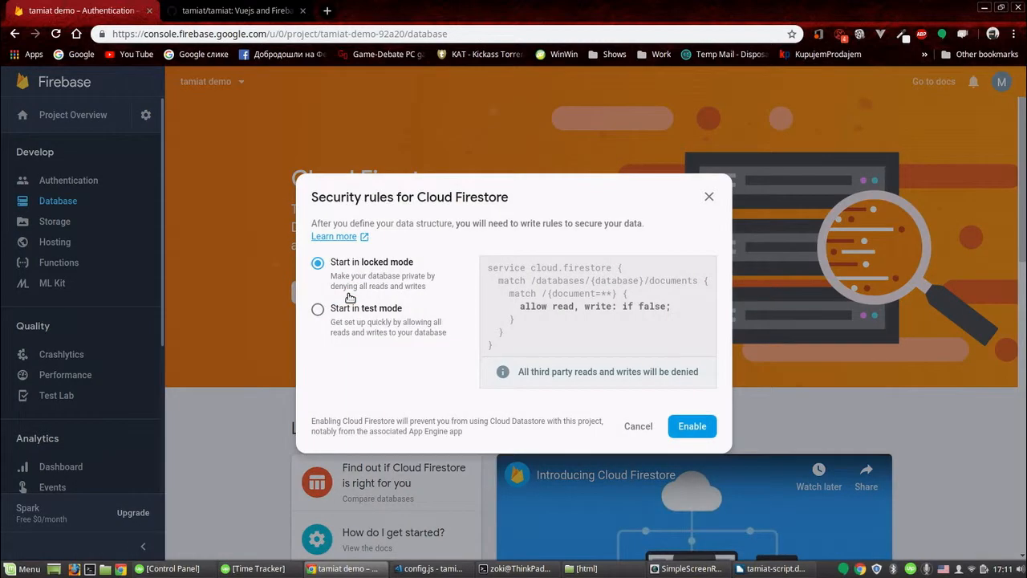
{"action": "left_click", "coordinate": [392, 314]}
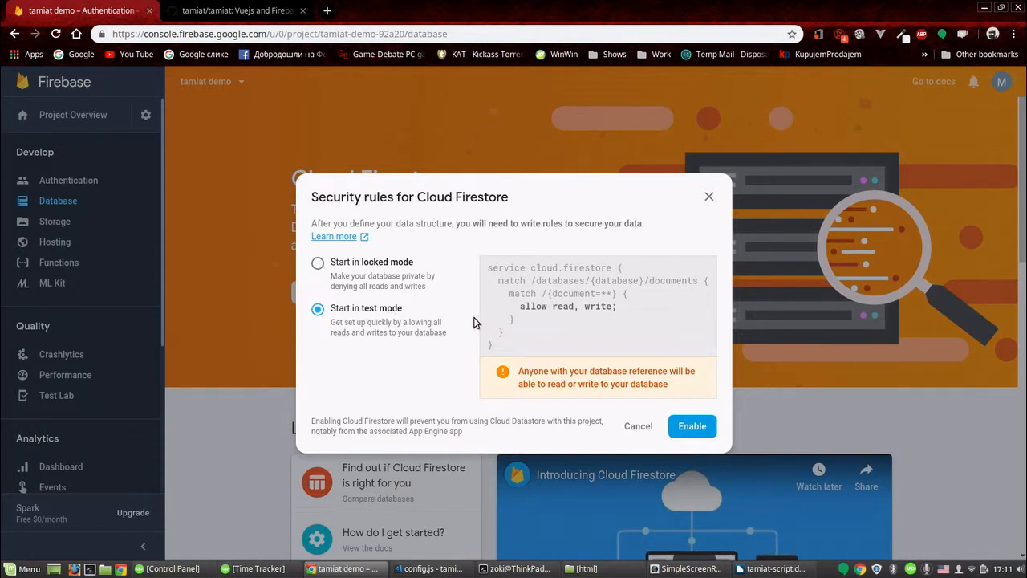
{"action": "left_click", "coordinate": [699, 430]}
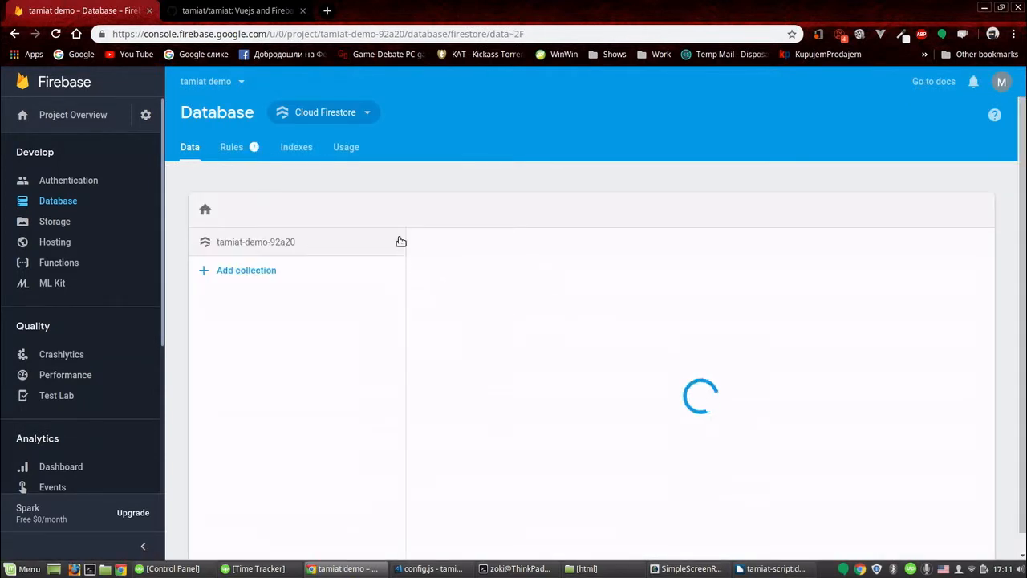
- Switch the Database view from Cloud Firestore to the Realtime Database
{"action": "left_click", "coordinate": [363, 112]}
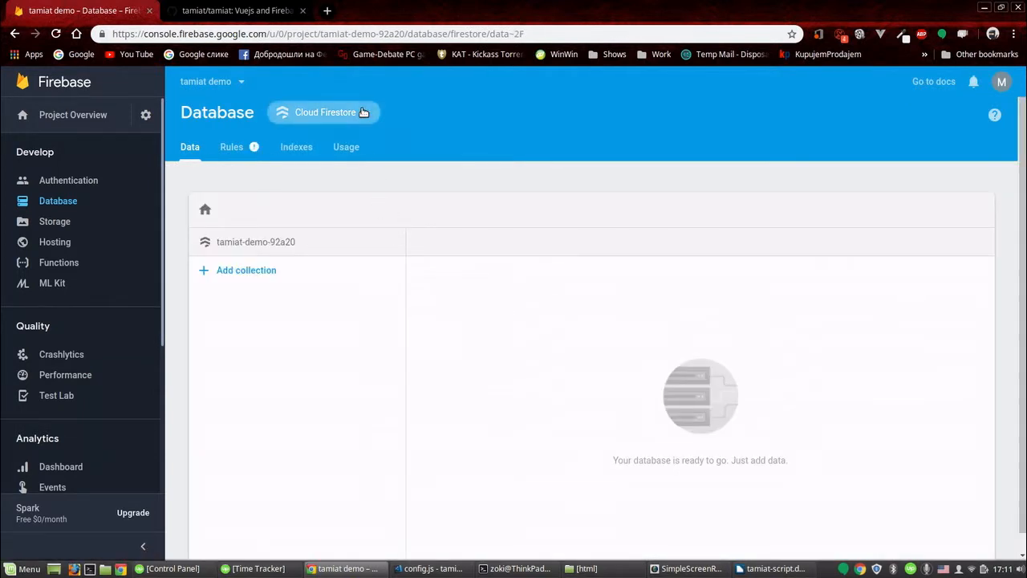
{"action": "left_click", "coordinate": [366, 140]}
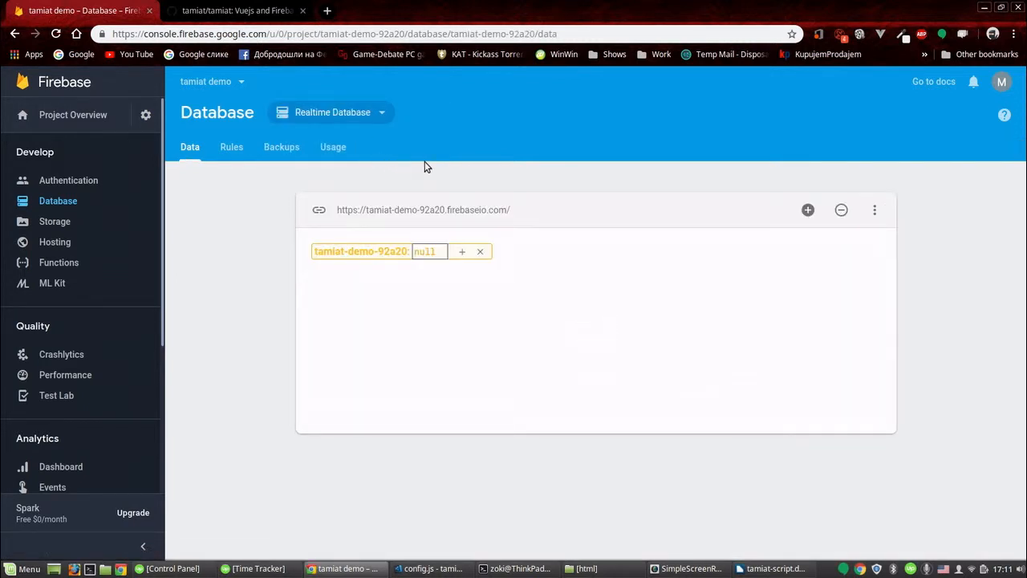
- Set up Firebase Storage, accepting the default security rules
{"action": "left_click", "coordinate": [56, 222]}
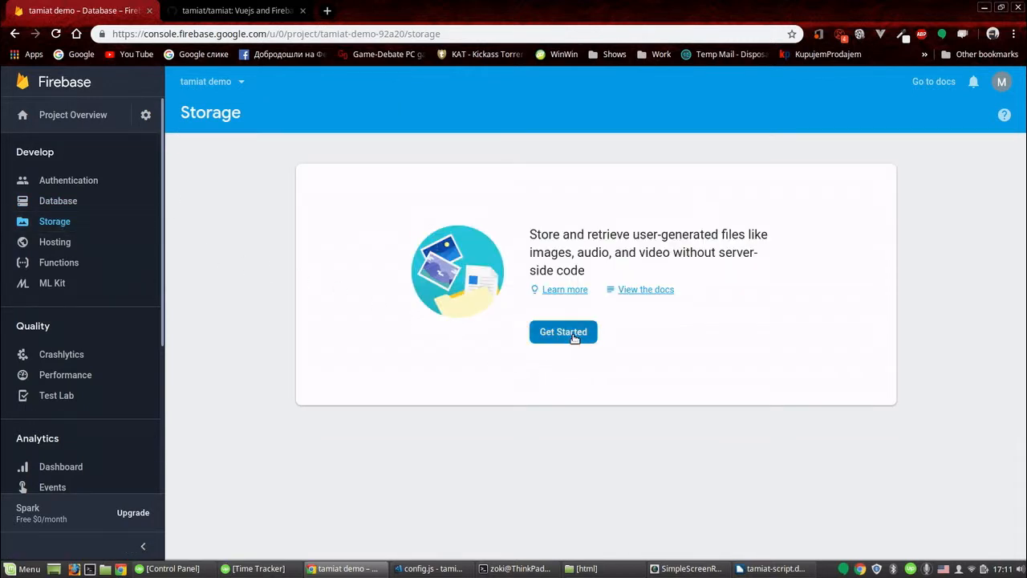
{"action": "left_click", "coordinate": [574, 338]}
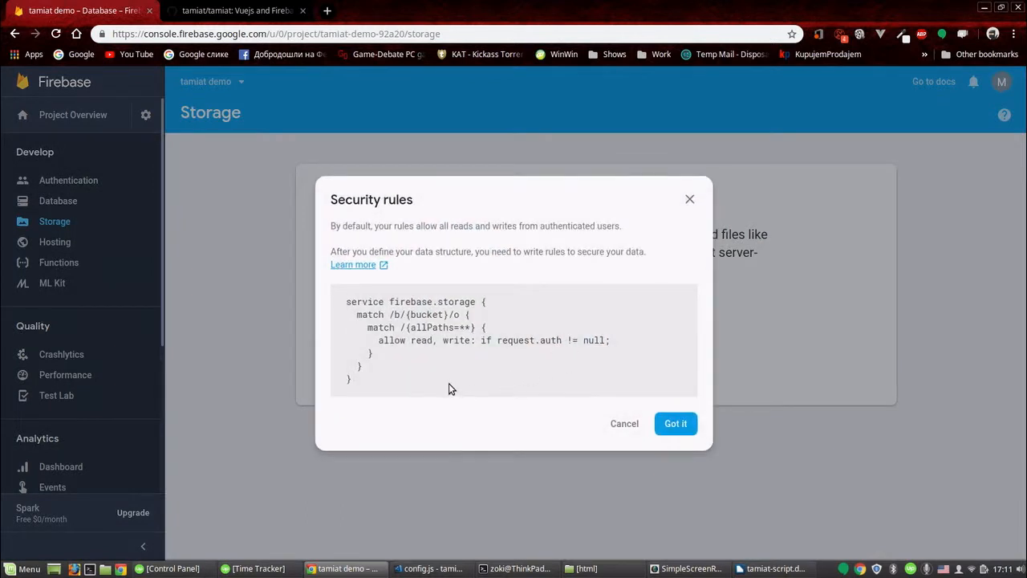
{"action": "left_click", "coordinate": [676, 424]}
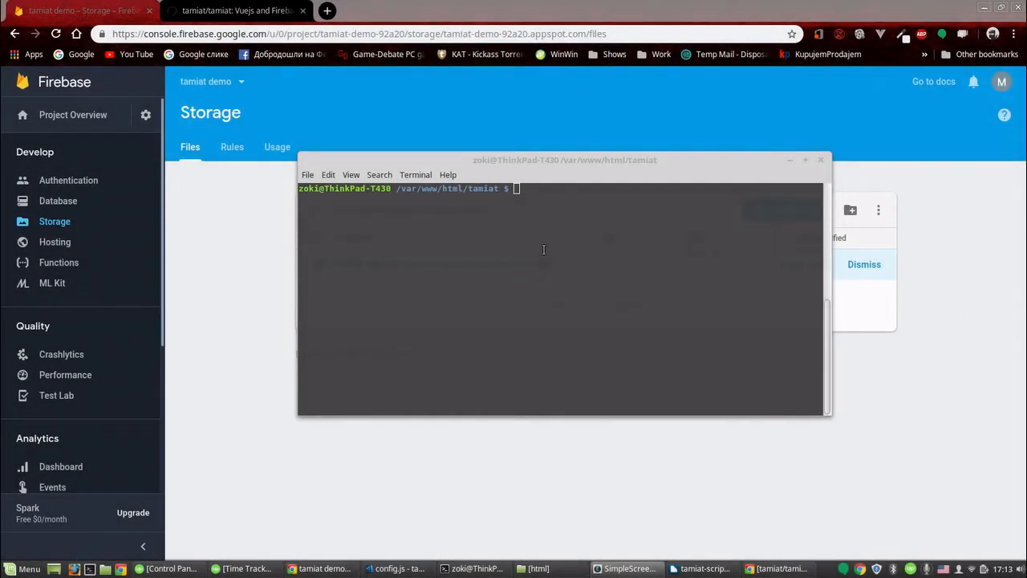
- Run firebase init in the tamiat project folder from the terminal
{"action": "left_click", "coordinate": [543, 250]}
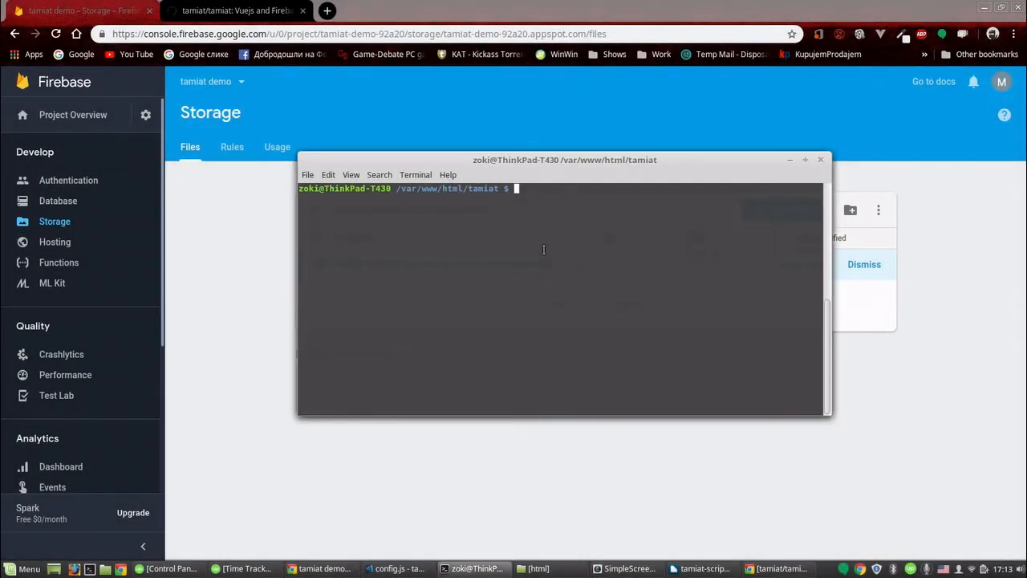
{"action": "type", "text": "firebase init"}
{"action": "key", "text": "Return"}
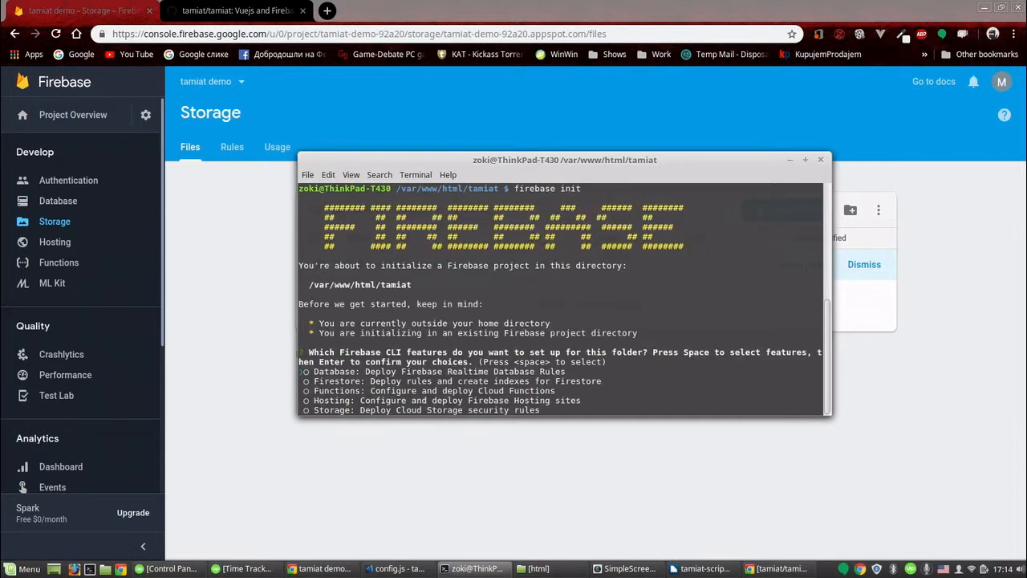
- Select the Database feature, accept database.rules.json as the rules file, and decline overwriting it
{"action": "key", "text": "space"}
{"action": "key", "text": "Return"}
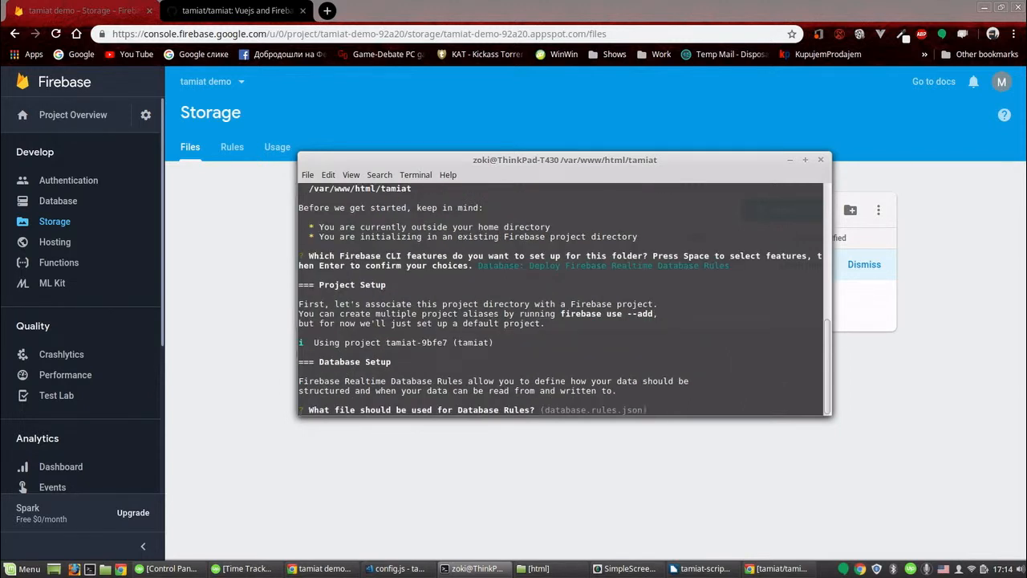
{"action": "key", "text": "Return"}
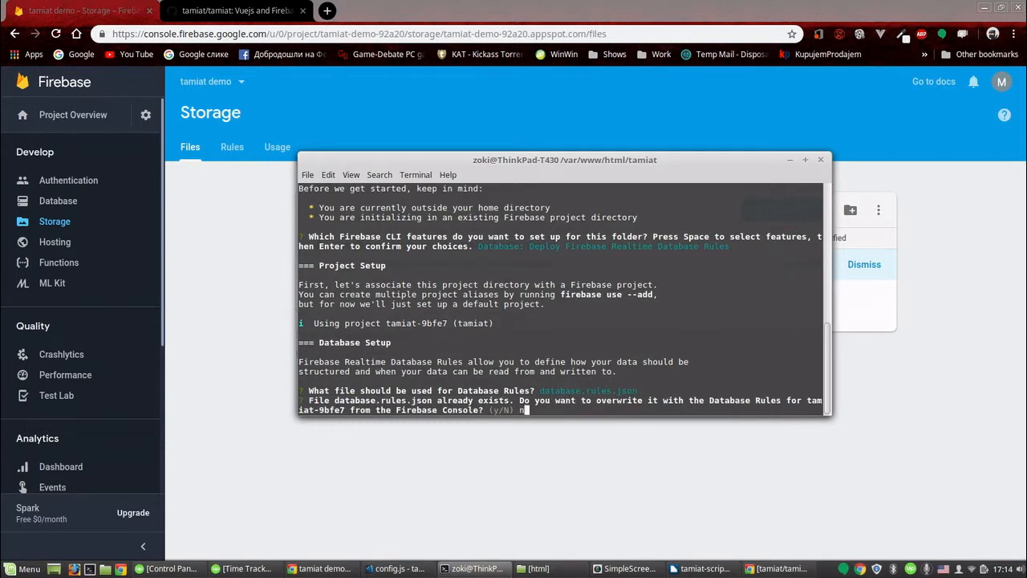
{"action": "type", "text": "n"}
{"action": "key", "text": "Return"}
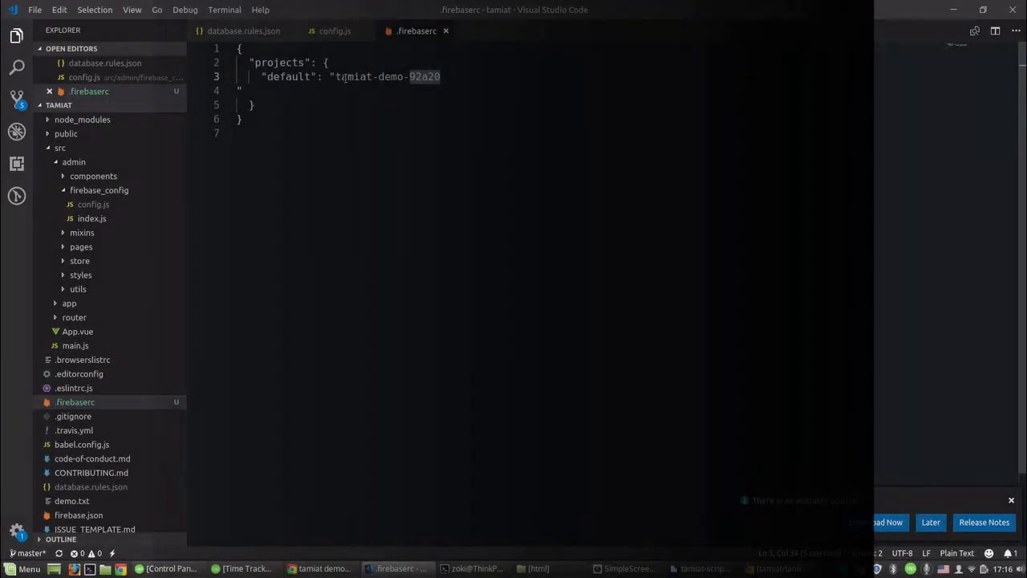
- Build the project for production with npm run build
{"action": "left_click_drag", "start_coordinate": [341, 76], "coordinate": [428, 77]}
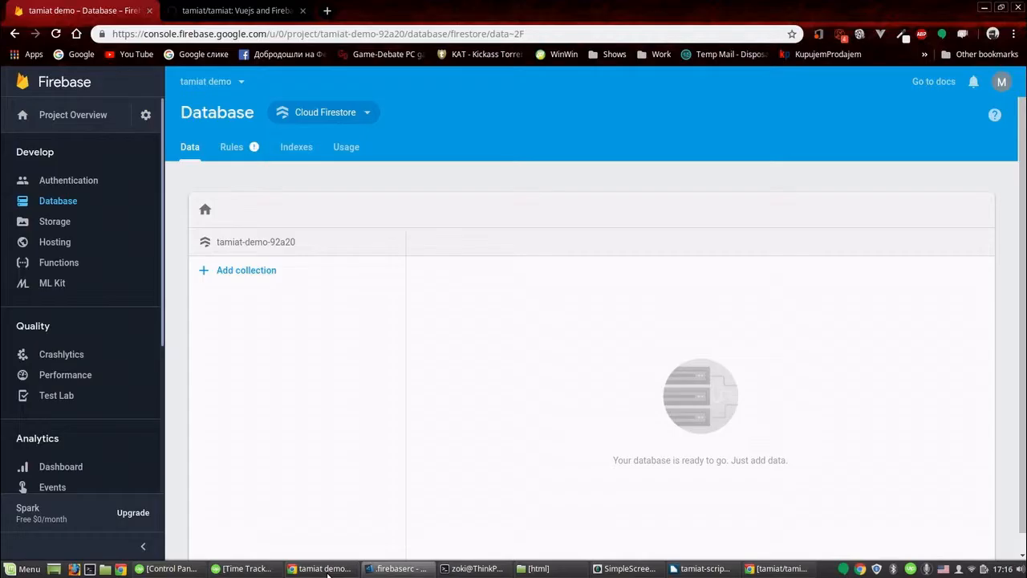
{"action": "left_click", "coordinate": [325, 568]}
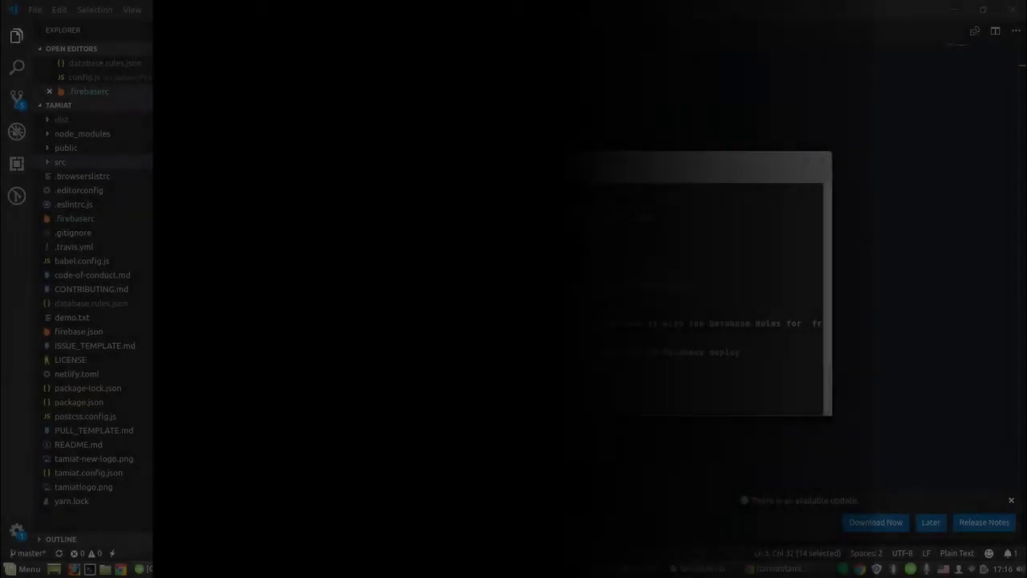
{"action": "type", "text": "npm run"}
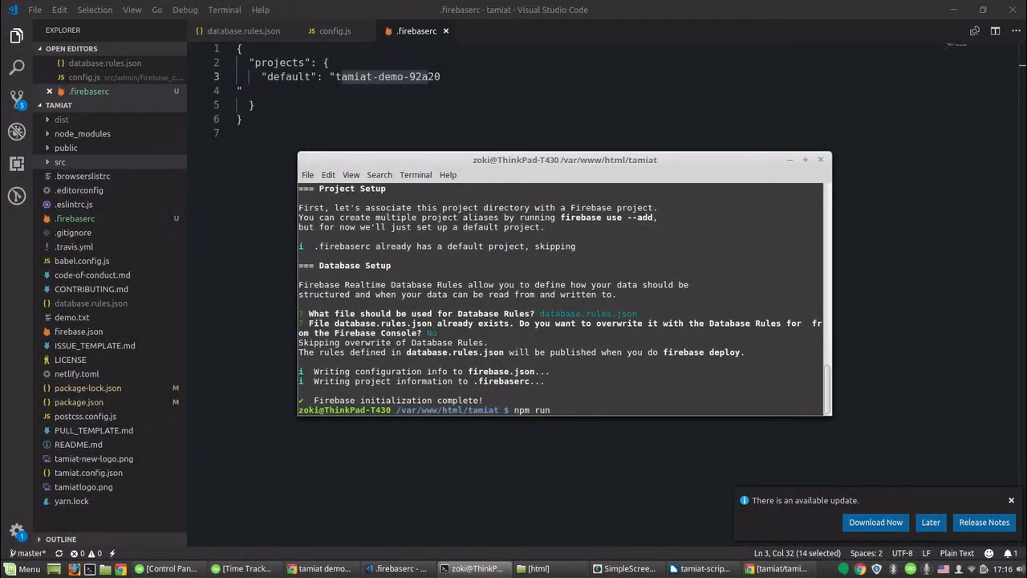
{"action": "type", "text": " build"}
{"action": "key", "text": "Return"}
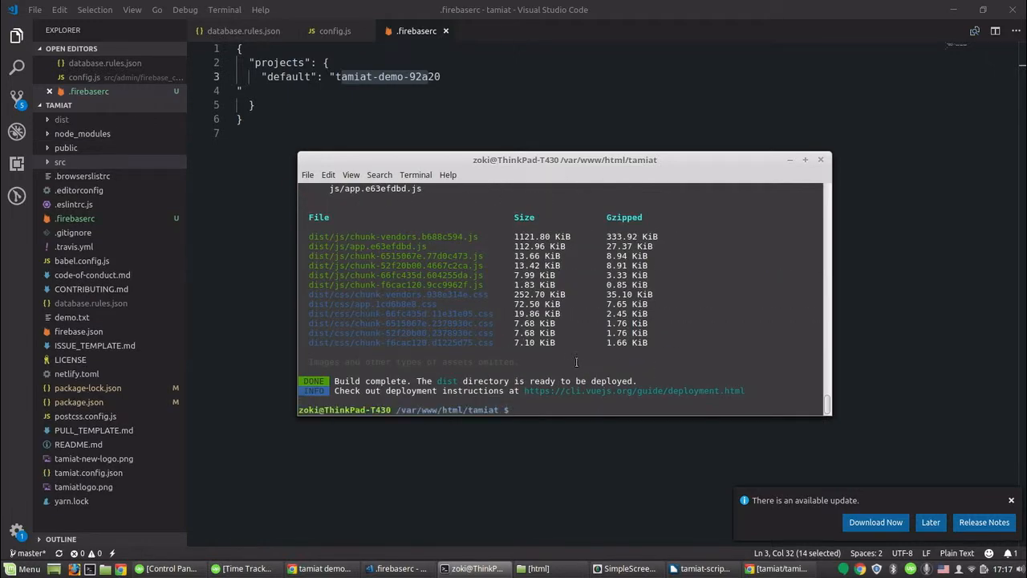
- Deploy the built app to Firebase with firebase deploy
{"action": "left_click", "coordinate": [249, 292]}
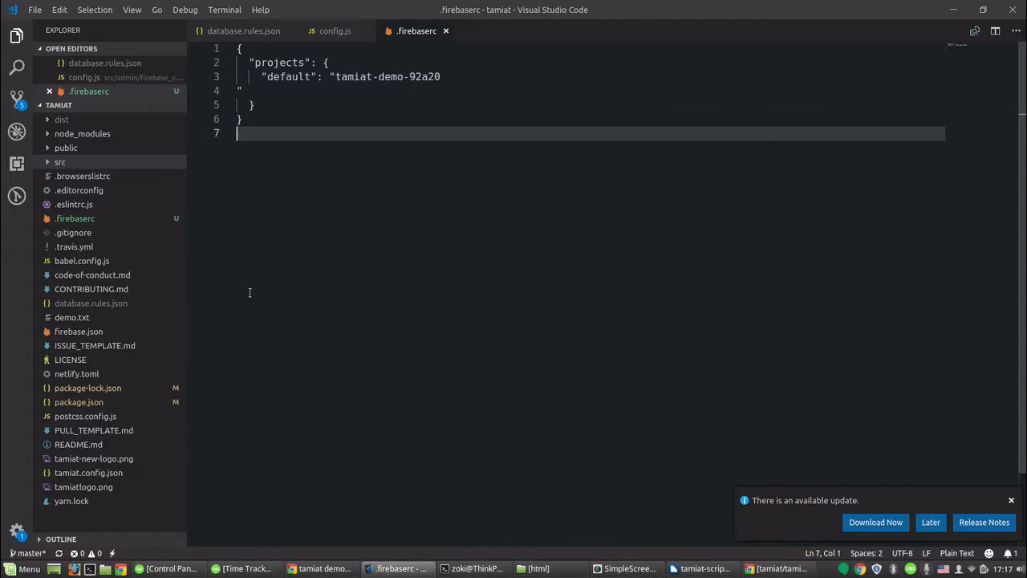
{"action": "left_click", "coordinate": [81, 119]}
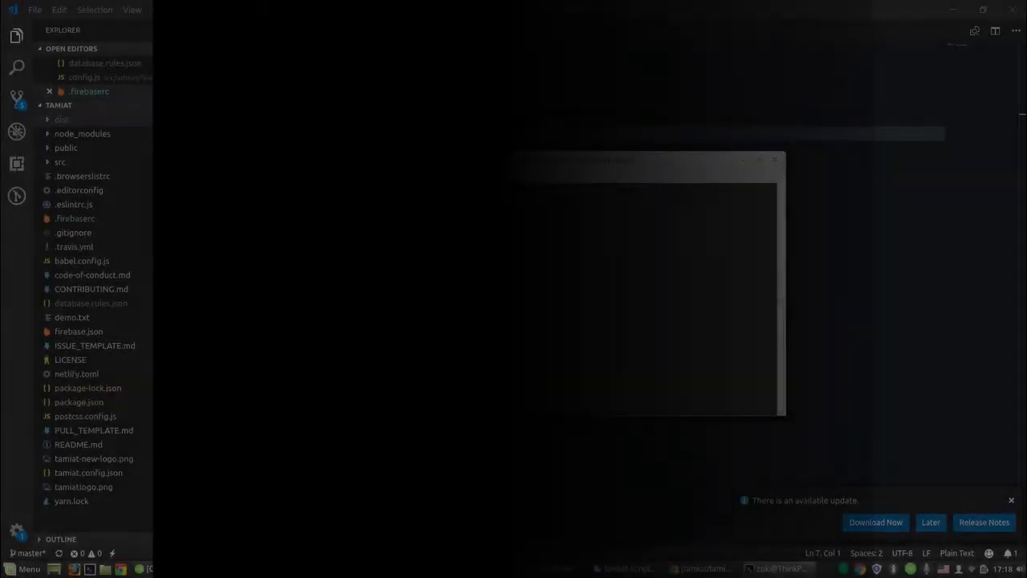
{"action": "type", "text": "firebase "}
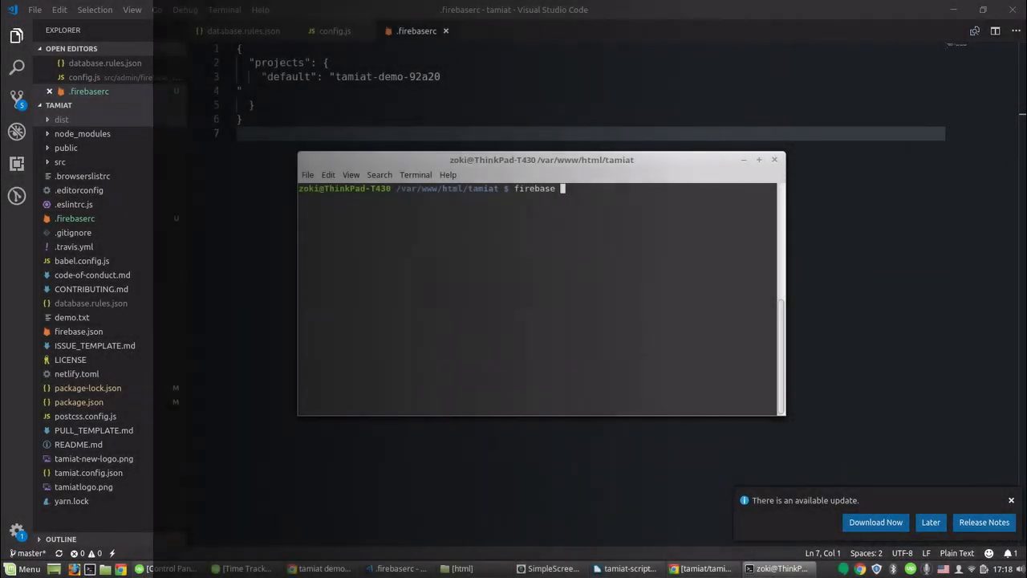
{"action": "type", "text": "deploy"}
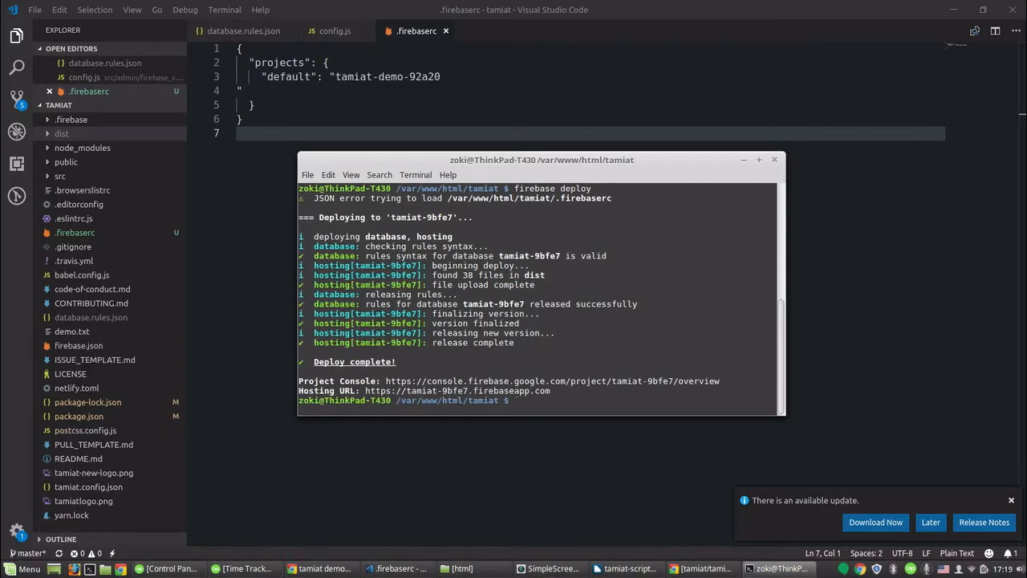
- Open the hosting URL and look over the deployed Tamiat site
{"action": "left_click", "coordinate": [480, 391], "text": "ctrl"}
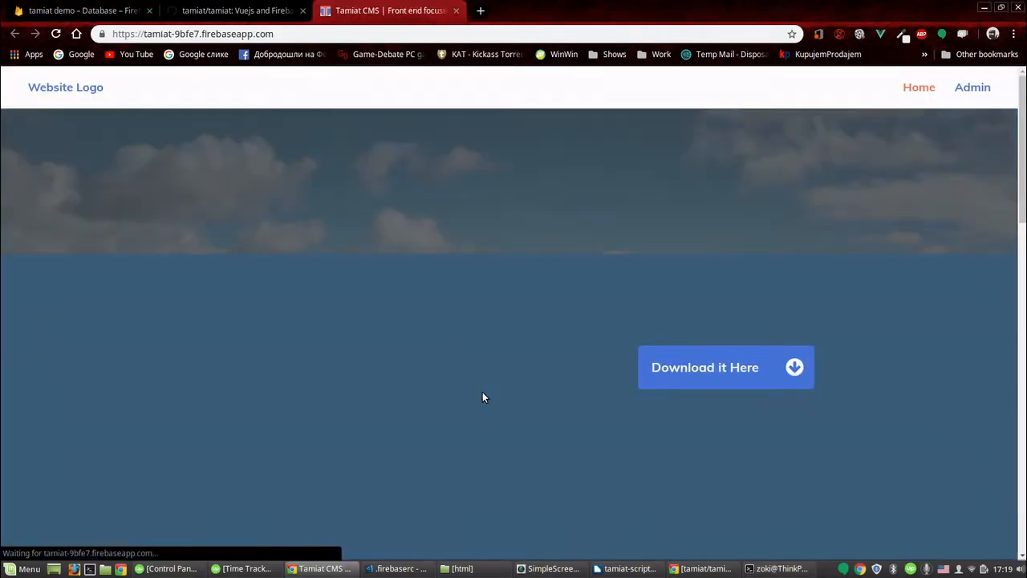
{"action": "scroll", "coordinate": [582, 285], "scroll_direction": "down", "scroll_amount": 2}
{"action": "scroll", "coordinate": [582, 285], "scroll_direction": "up", "scroll_amount": 2}
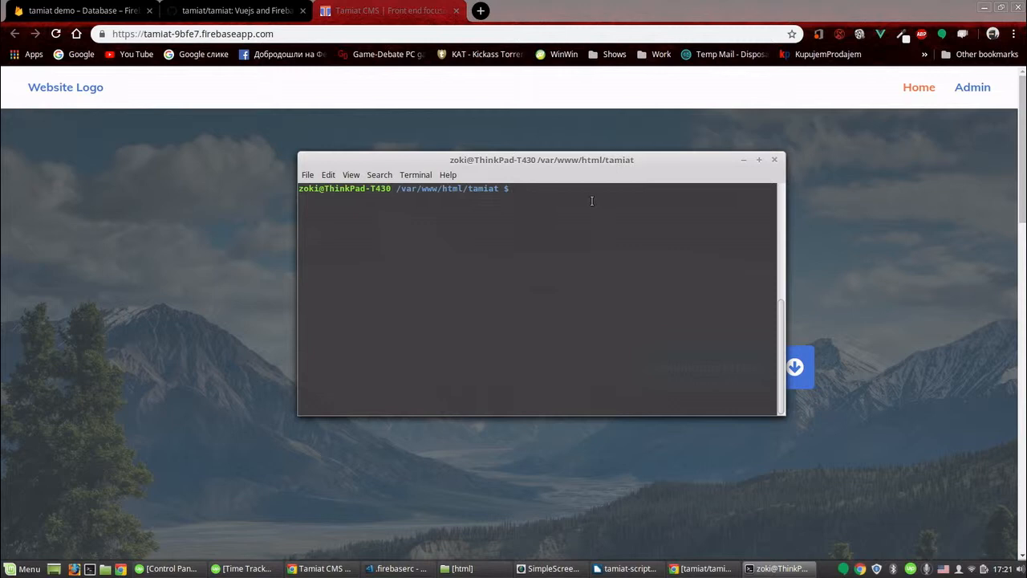
- Start the development server with npm run dev and open the local address on port 8080
{"action": "type", "text": "npm run dev"}
{"action": "key", "text": "Return"}
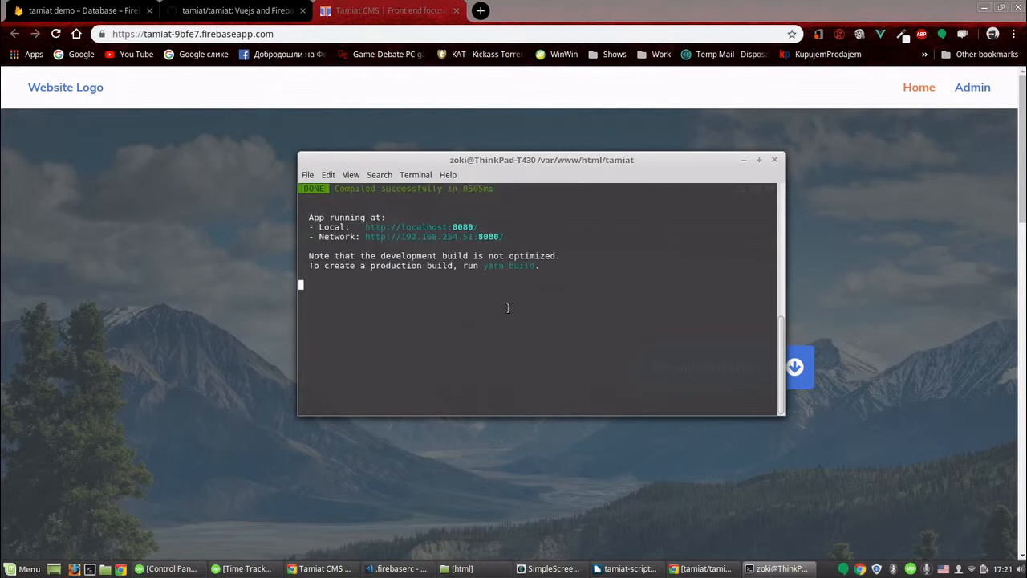
{"action": "left_click", "coordinate": [432, 227], "text": "ctrl"}
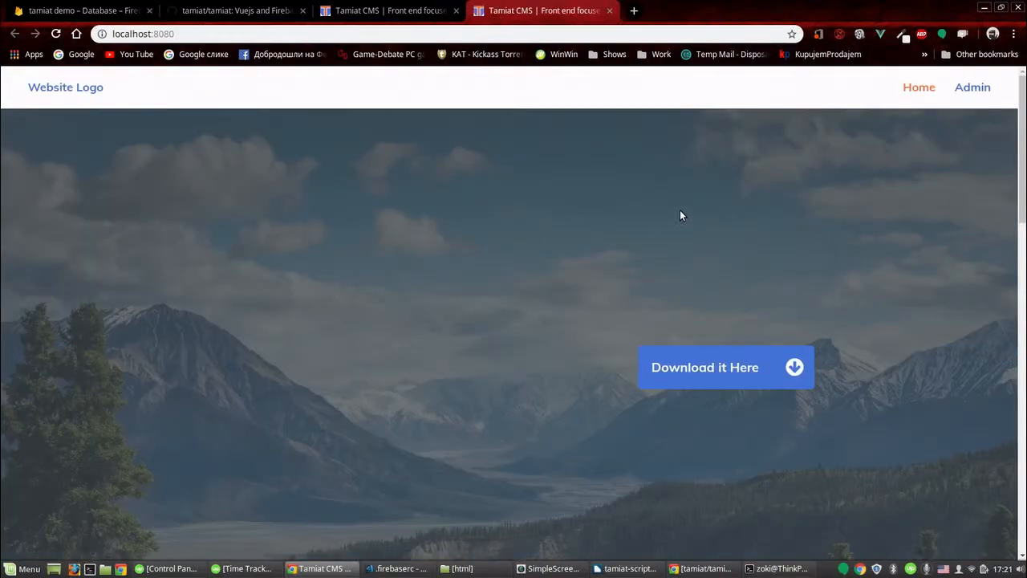
- Go to the Admin login page and enter the admin account's e-mail address
{"action": "left_click", "coordinate": [958, 91]}
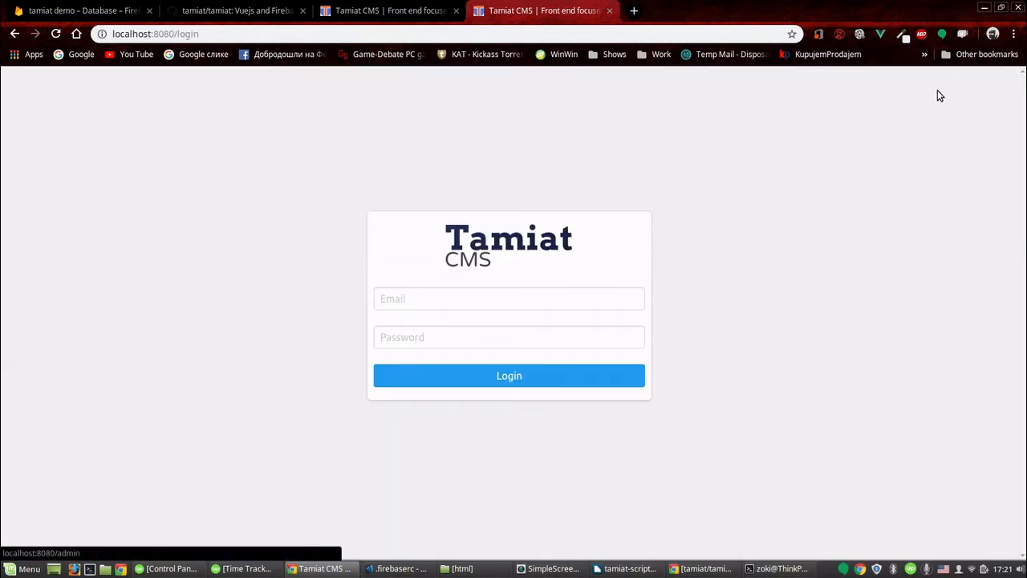
{"action": "left_click", "coordinate": [489, 293]}
{"action": "type", "text": "ex"}
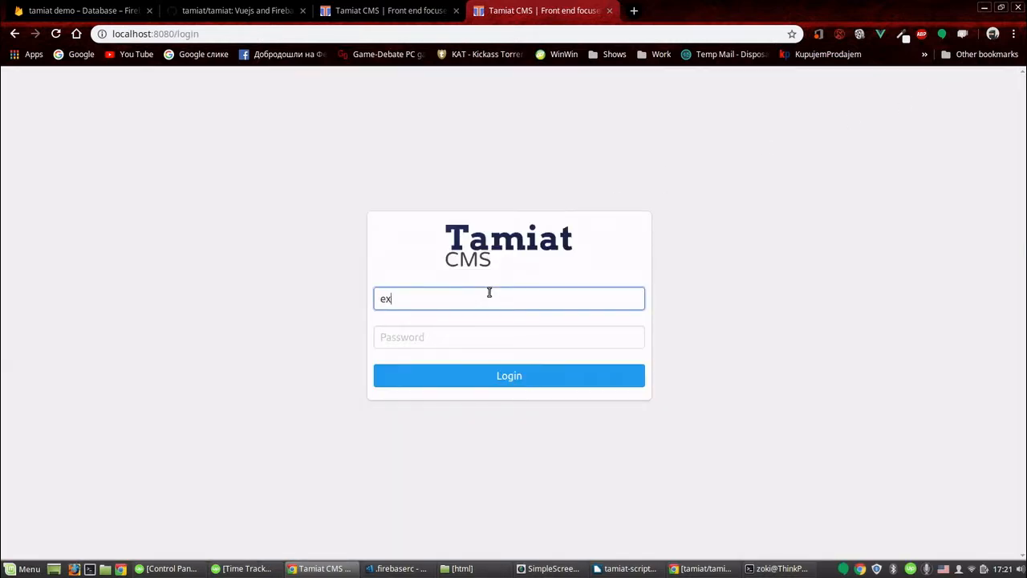
{"action": "type", "text": "ample@exampl"}
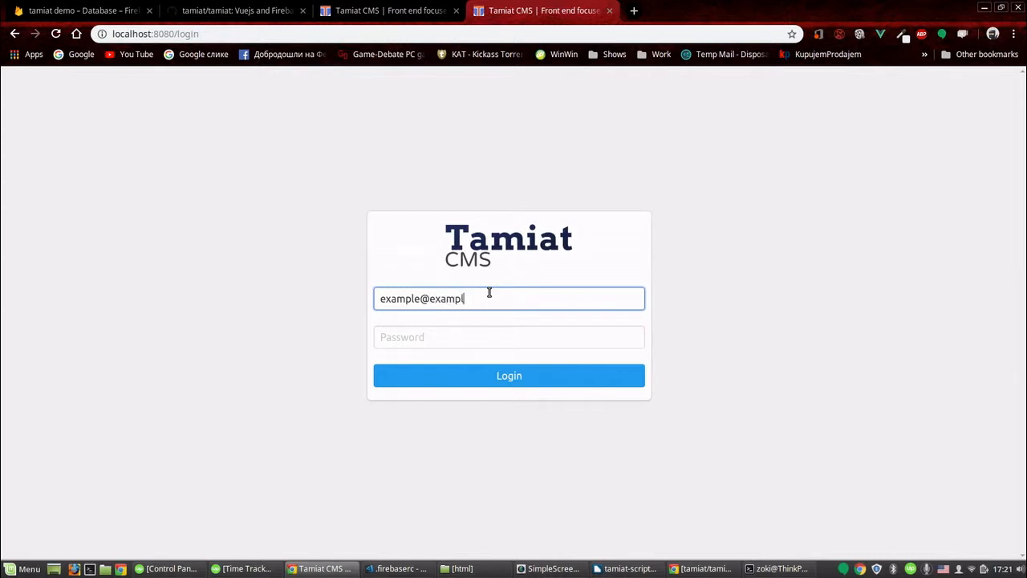
{"action": "type", "text": "e.com"}
{"action": "key", "text": "Tab"}
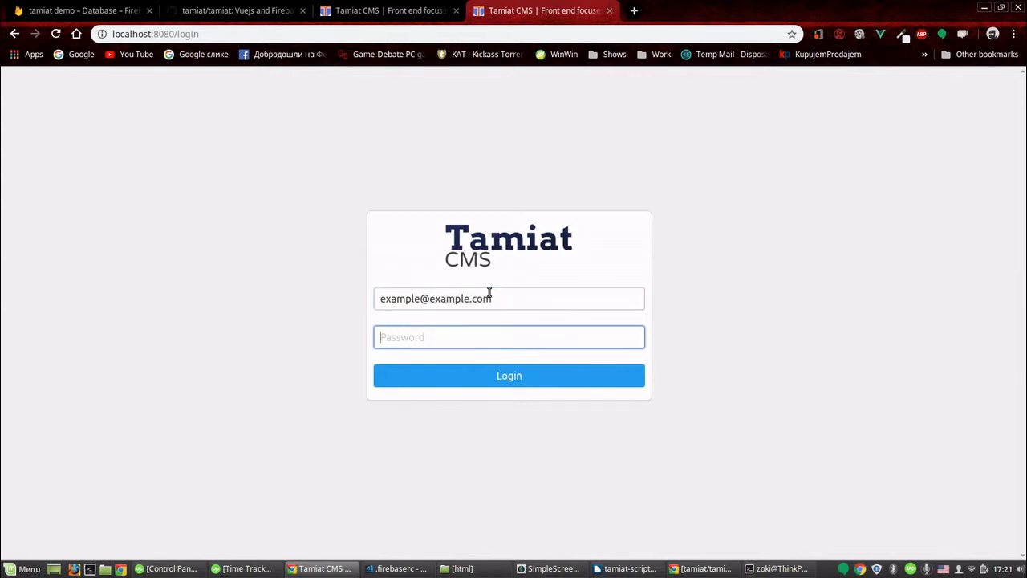
- Enter the admin password and log in to the Tamiat CMS dashboard
{"action": "type", "text": "admin12"}
{"action": "key", "text": "Return"}
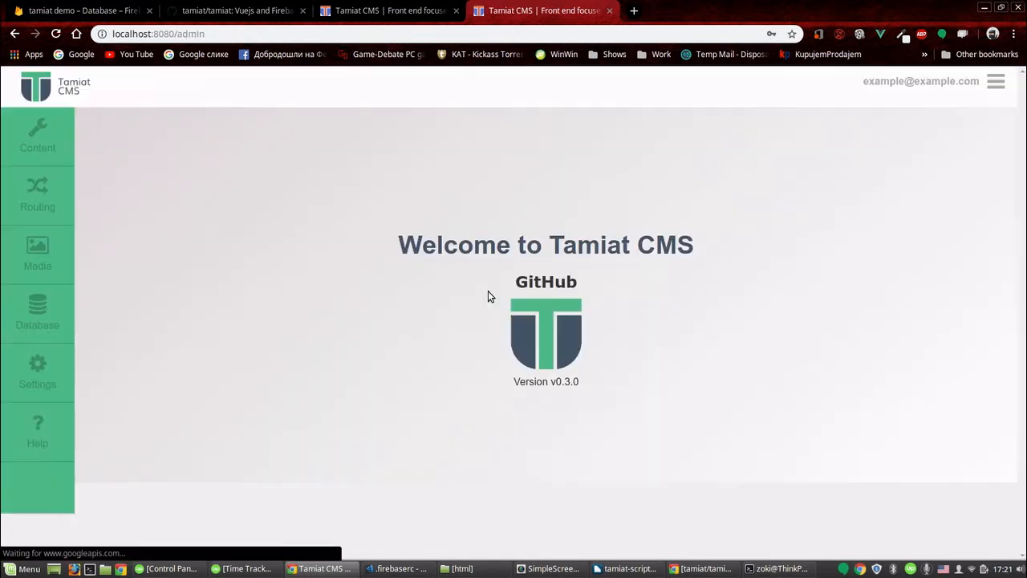